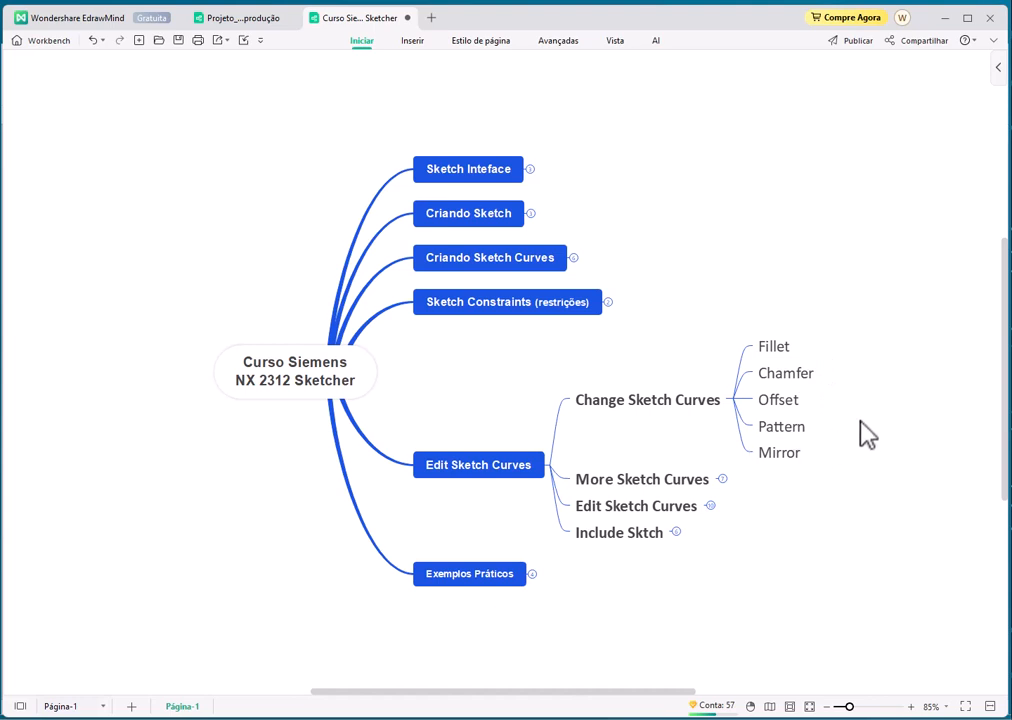
Switch to NX and create a new millimetre part named model1.prt from the Model template.
{"action": "mouse_move", "coordinate": [303, 718]}
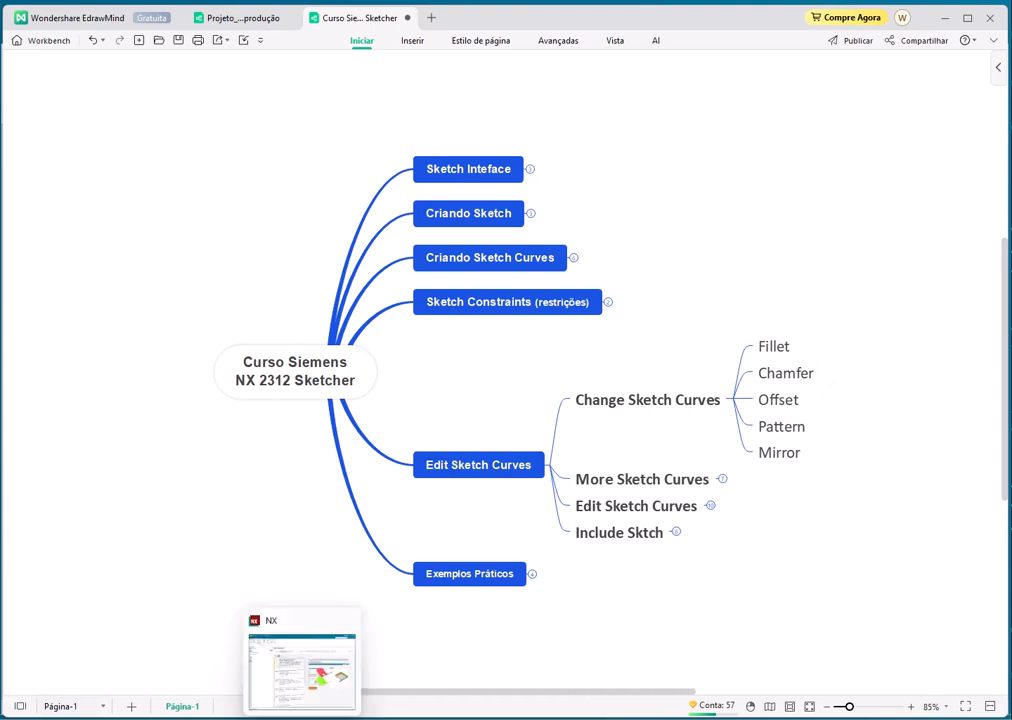
{"action": "left_click", "coordinate": [298, 692]}
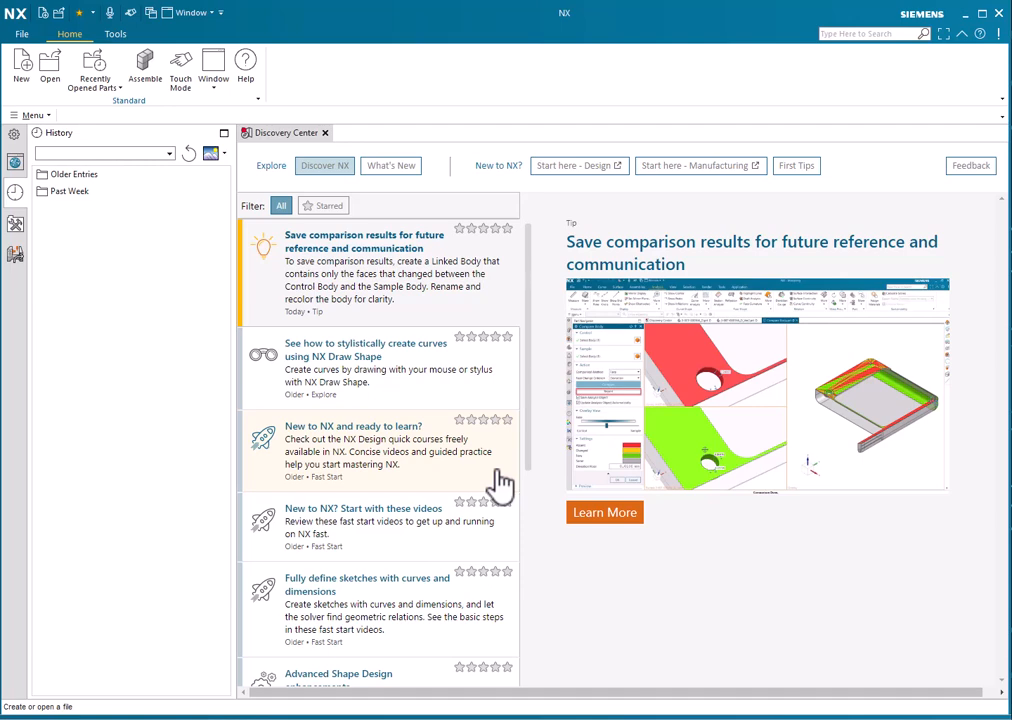
{"action": "left_click", "coordinate": [22, 72]}
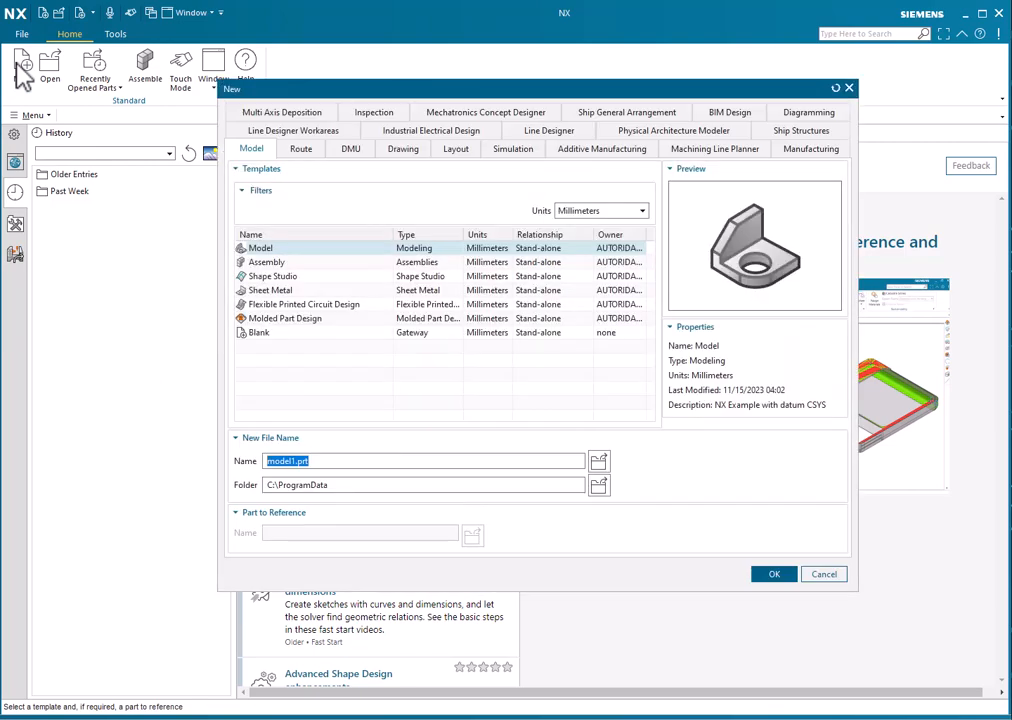
{"action": "left_click", "coordinate": [778, 574]}
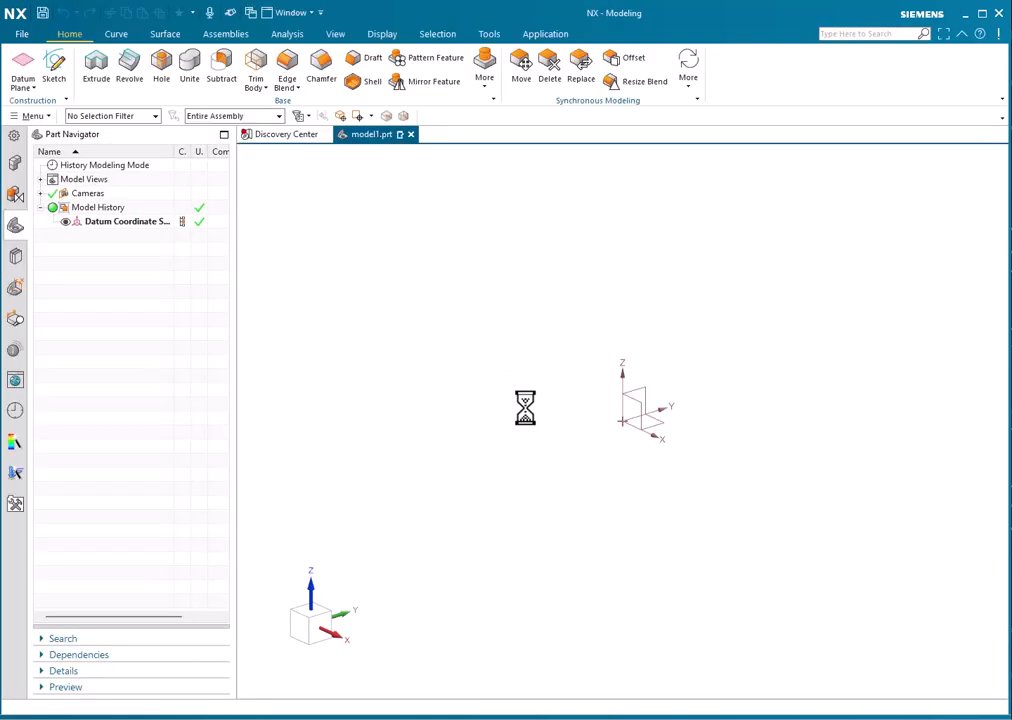
Change the application to Shape Studio and create a sketch on the Top plane.
{"action": "left_click", "coordinate": [21, 35]}
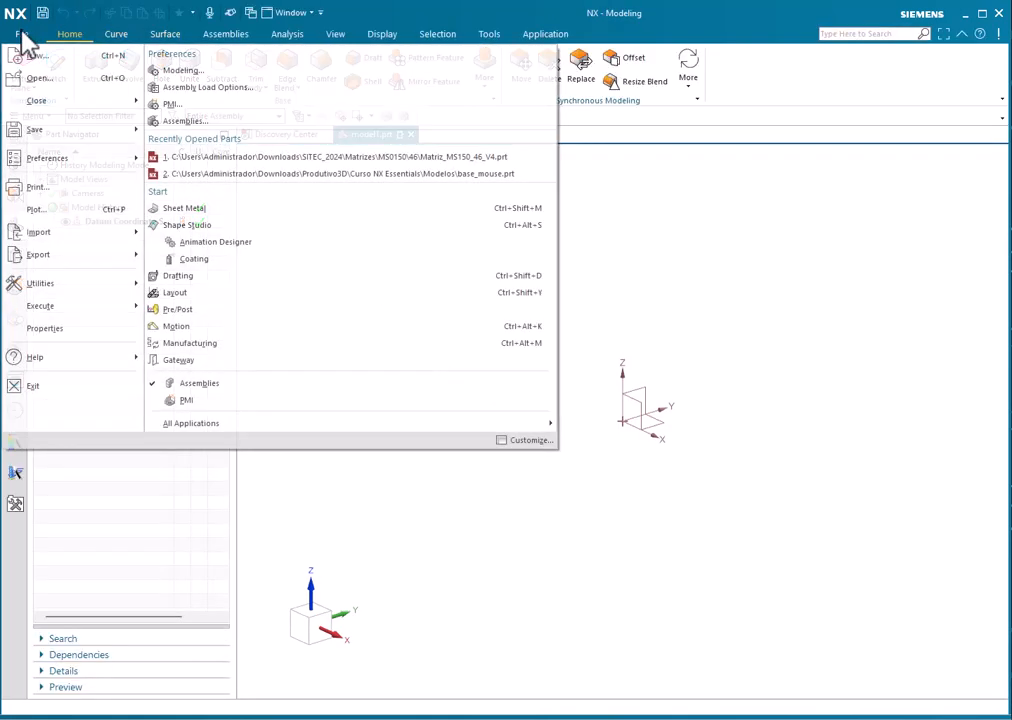
{"action": "left_click", "coordinate": [186, 225]}
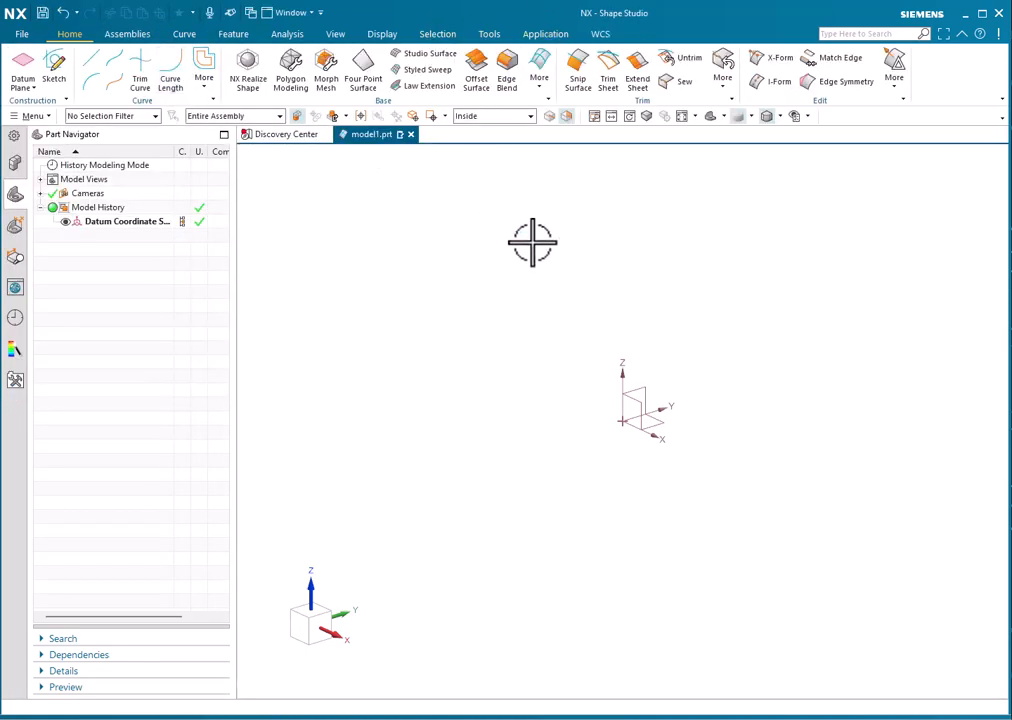
{"action": "left_click", "coordinate": [62, 80]}
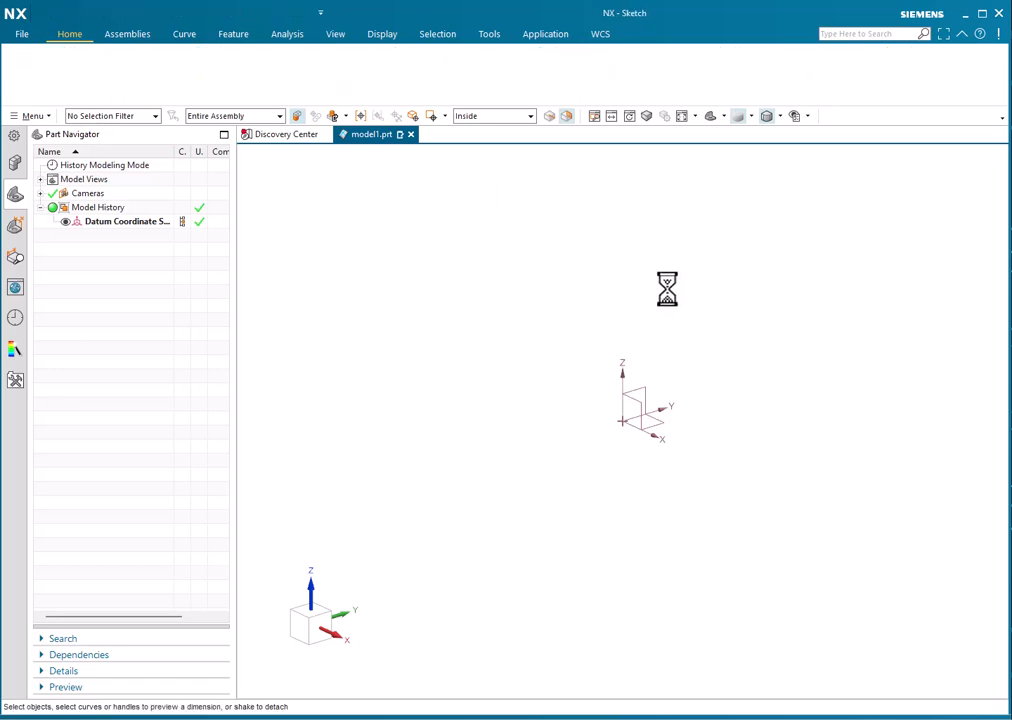
{"action": "left_click", "coordinate": [762, 416]}
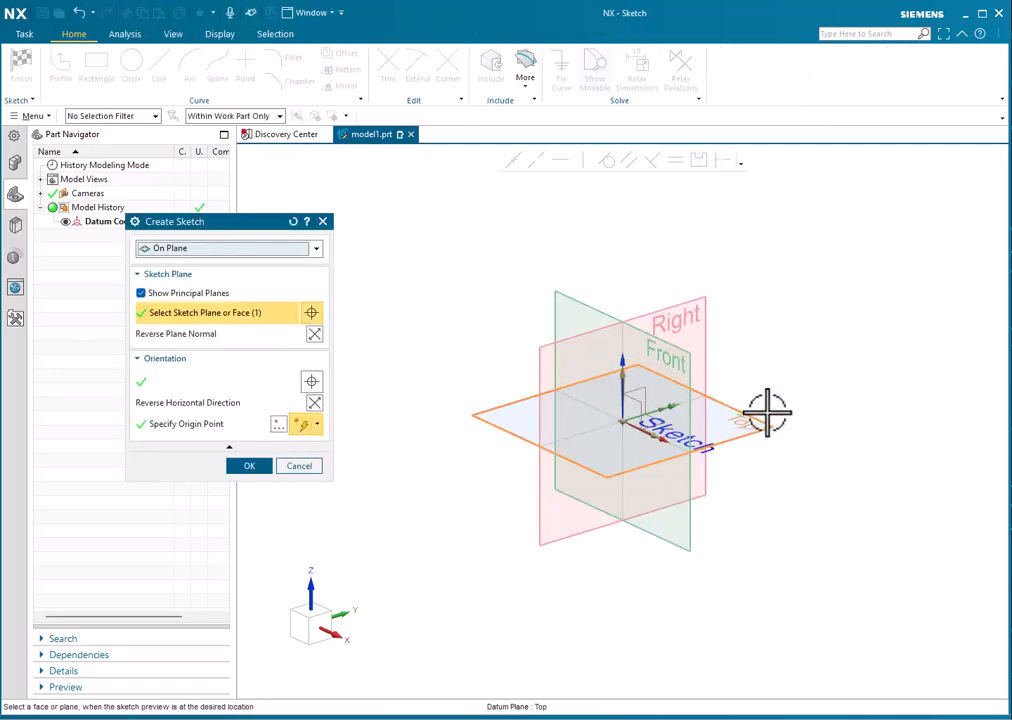
{"action": "left_click", "coordinate": [252, 466]}
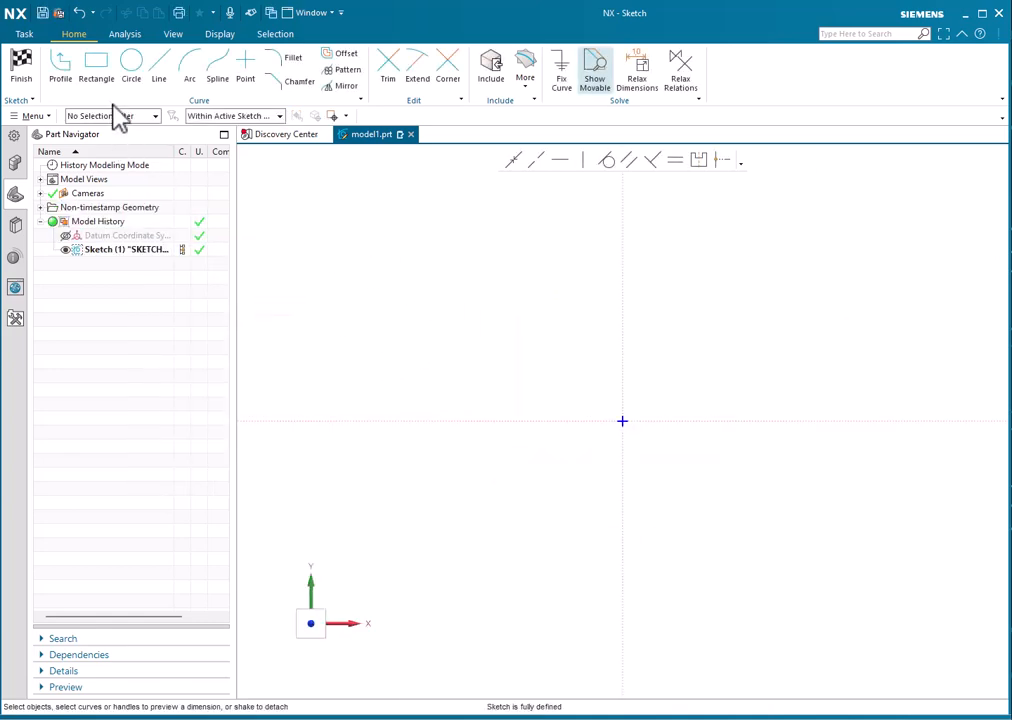
Draw a two-point rectangle above and to the right of the sketch origin.
{"action": "left_click", "coordinate": [96, 68]}
{"action": "left_click", "coordinate": [638, 400]}
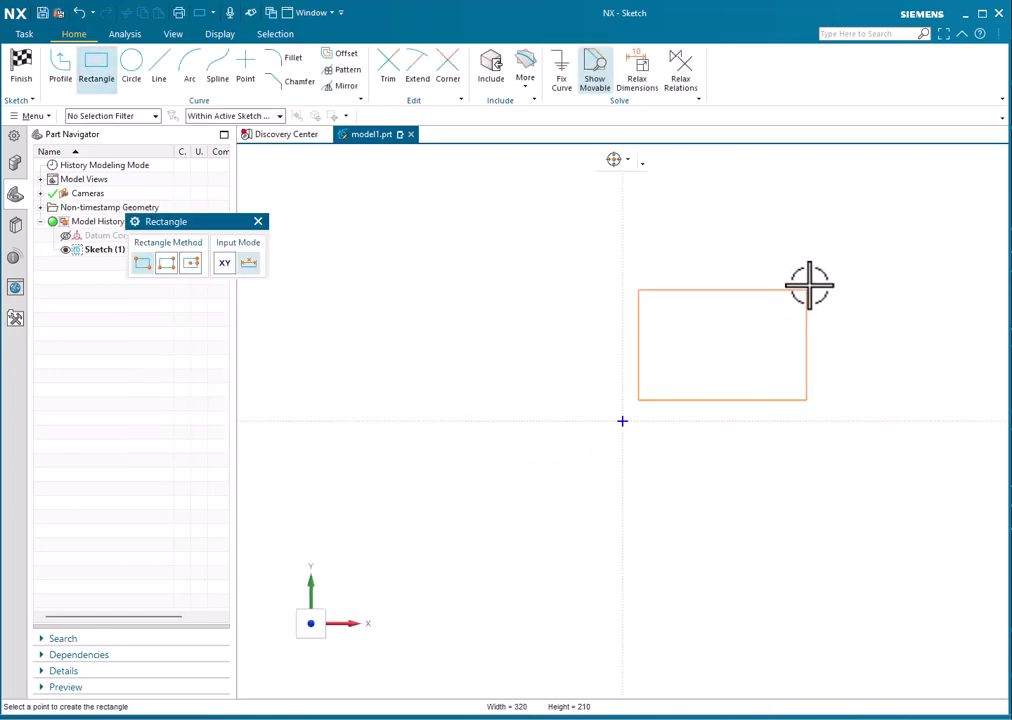
{"action": "left_click", "coordinate": [838, 269]}
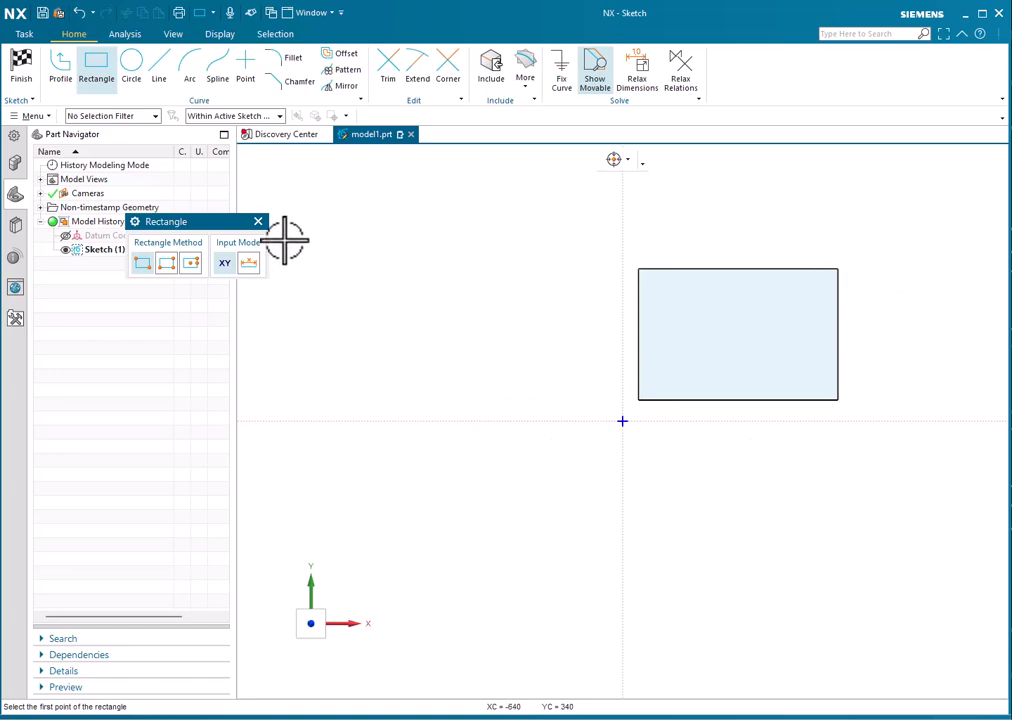
{"action": "left_click", "coordinate": [258, 222]}
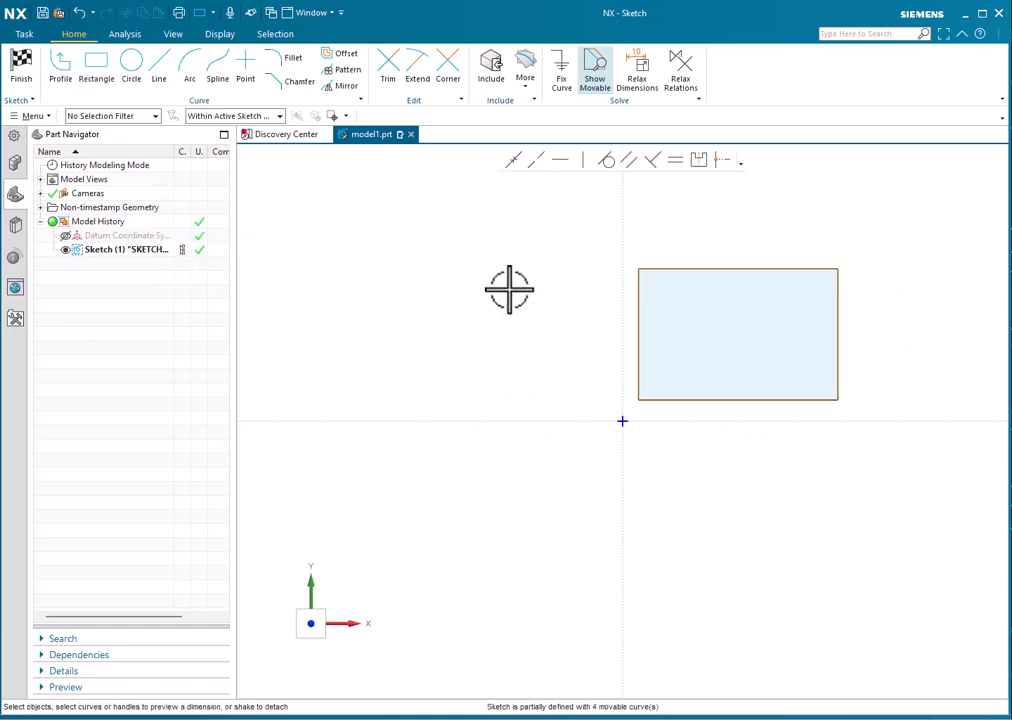
Round the rectangle's upper-right corner with a trimmed 10 mm Fillet.
{"action": "middle_click_drag", "start_coordinate": [509, 290], "coordinate": [411, 389], "text": "shift"}
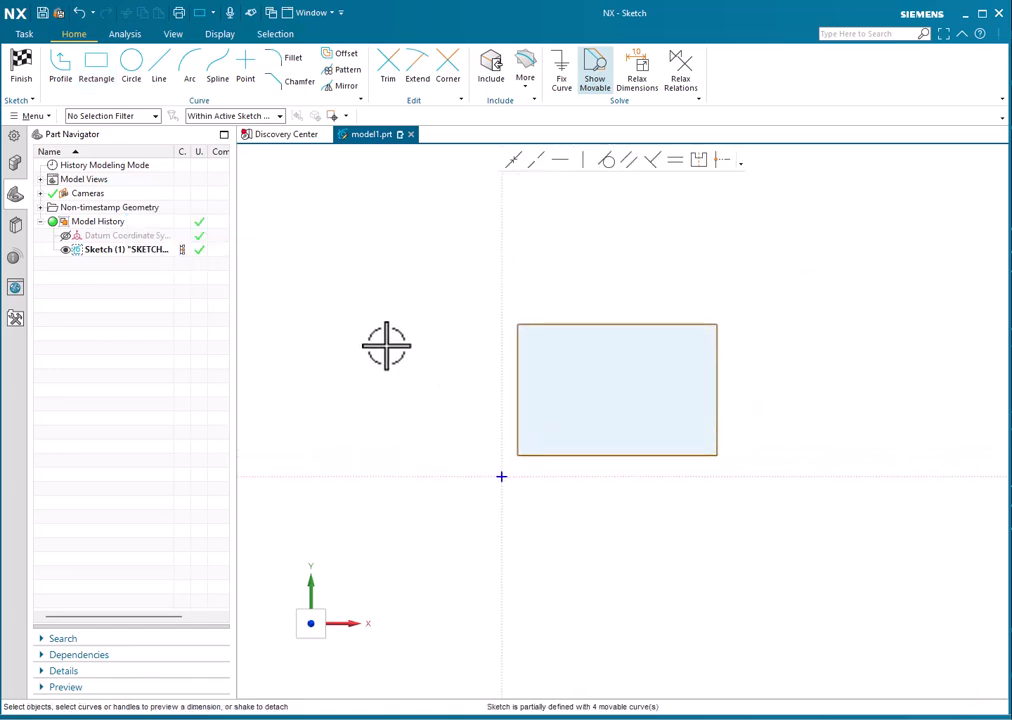
{"action": "left_click", "coordinate": [290, 68]}
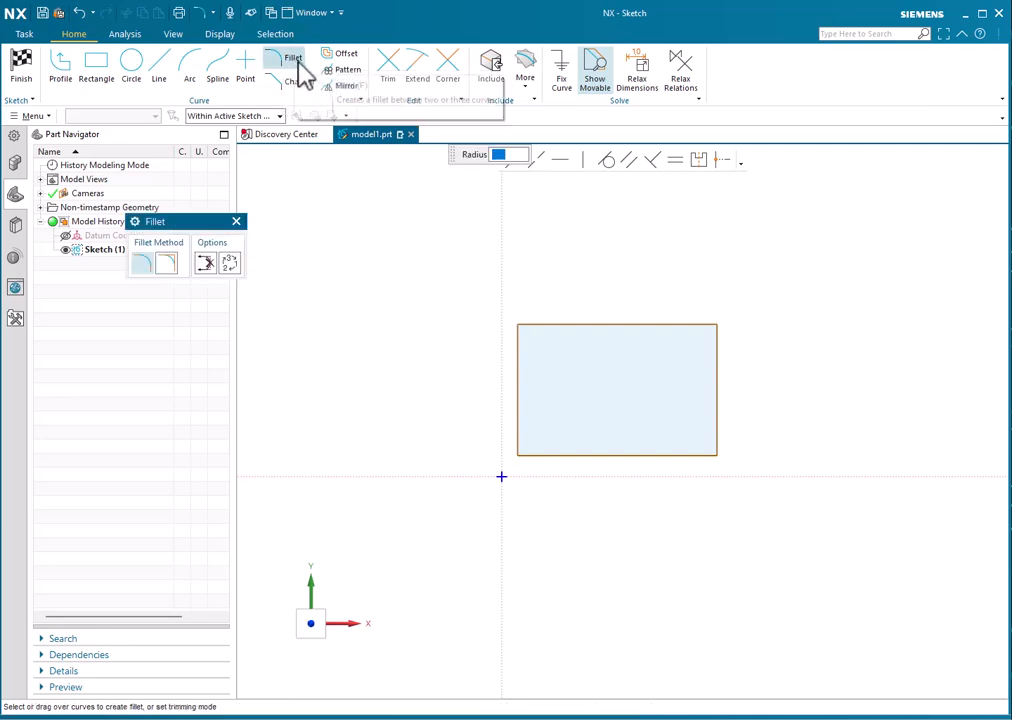
{"action": "left_click_drag", "start_coordinate": [211, 225], "coordinate": [378, 273]}
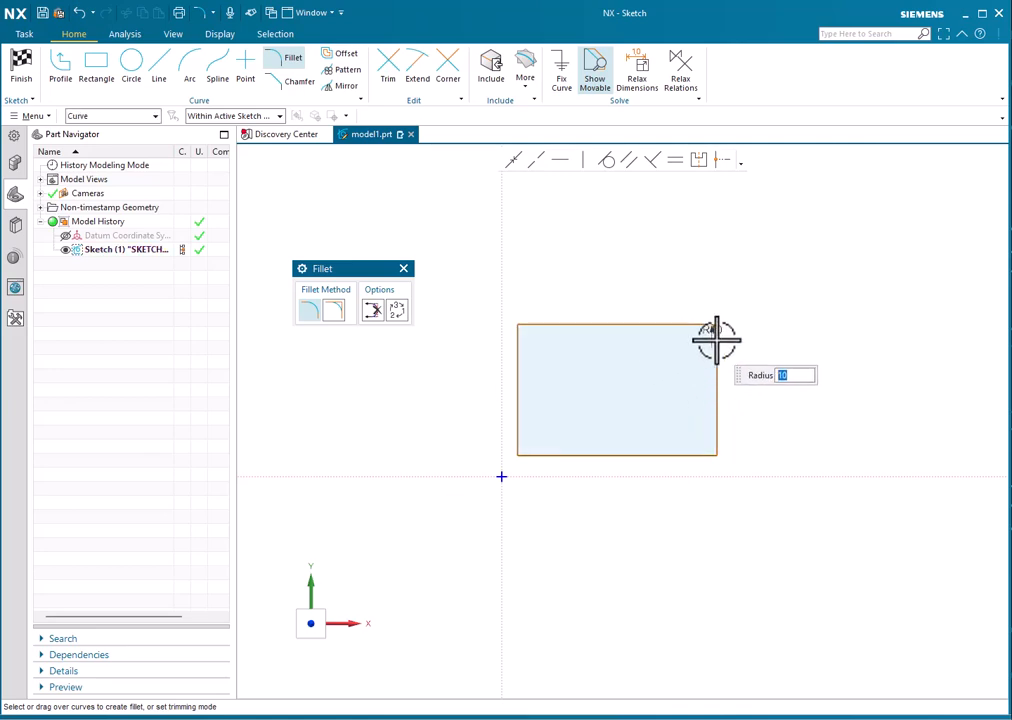
{"action": "scroll", "coordinate": [714, 339], "scroll_direction": "up", "scroll_amount": 3}
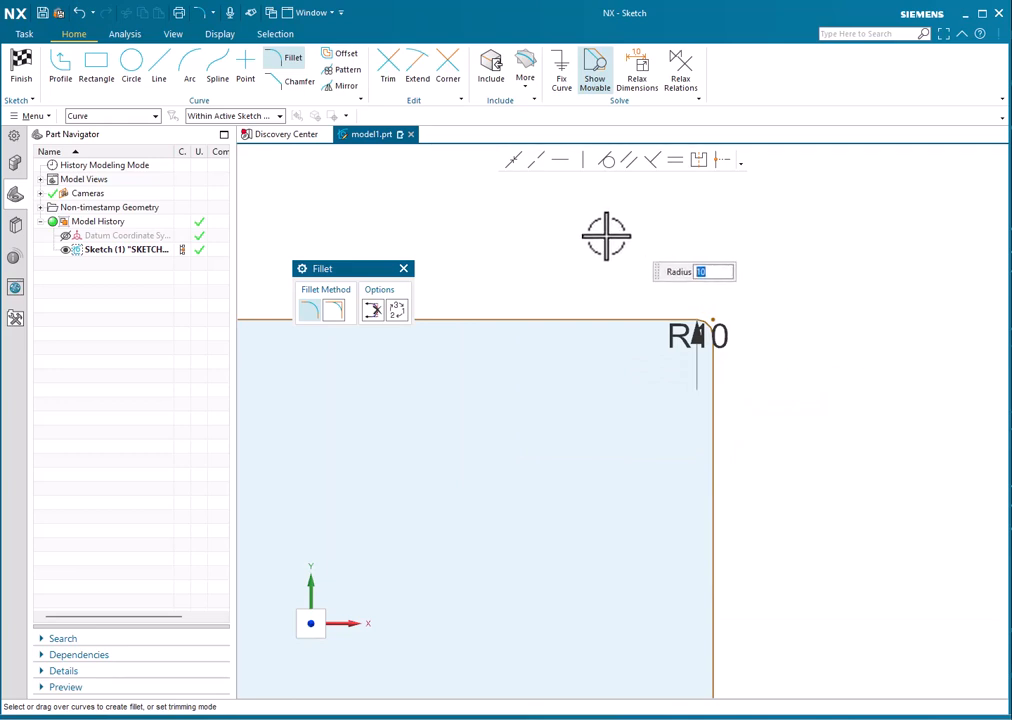
{"action": "left_click", "coordinate": [404, 266]}
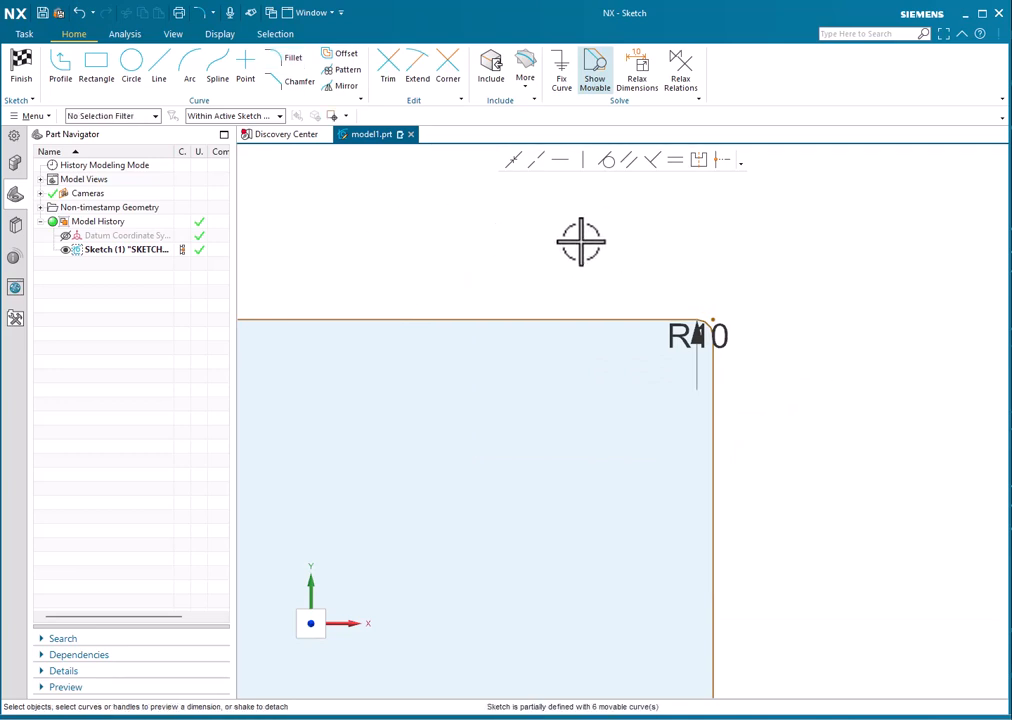
{"action": "scroll", "coordinate": [651, 236], "scroll_direction": "down", "scroll_amount": 3}
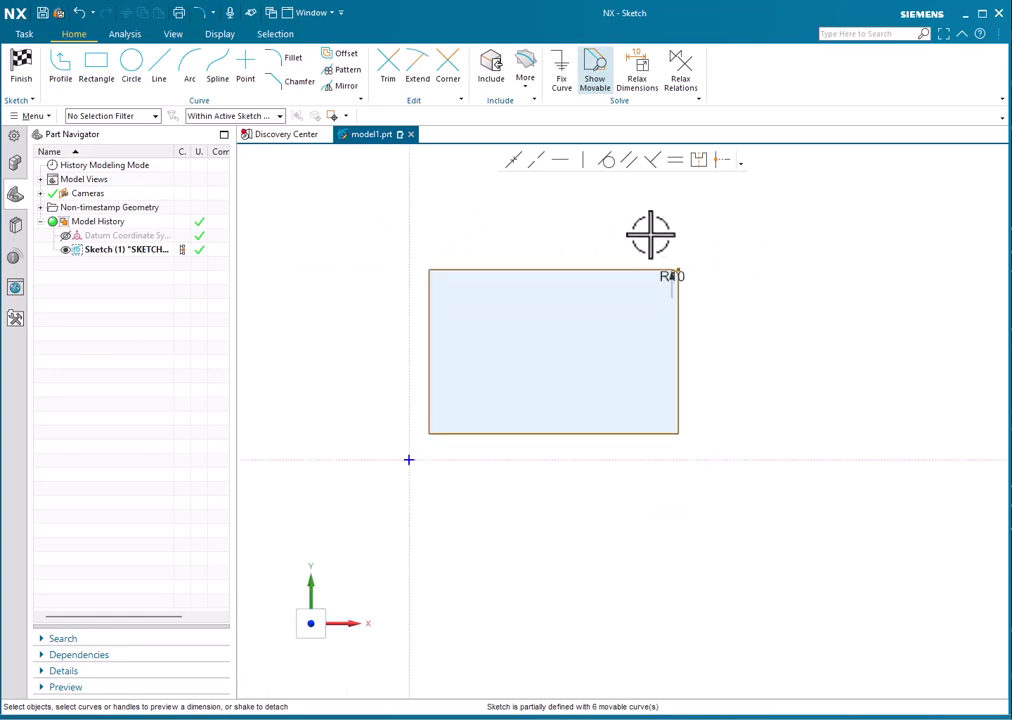
Add a trimmed 150 mm fillet between the rectangle's bottom and right edges.
{"action": "left_click", "coordinate": [285, 63]}
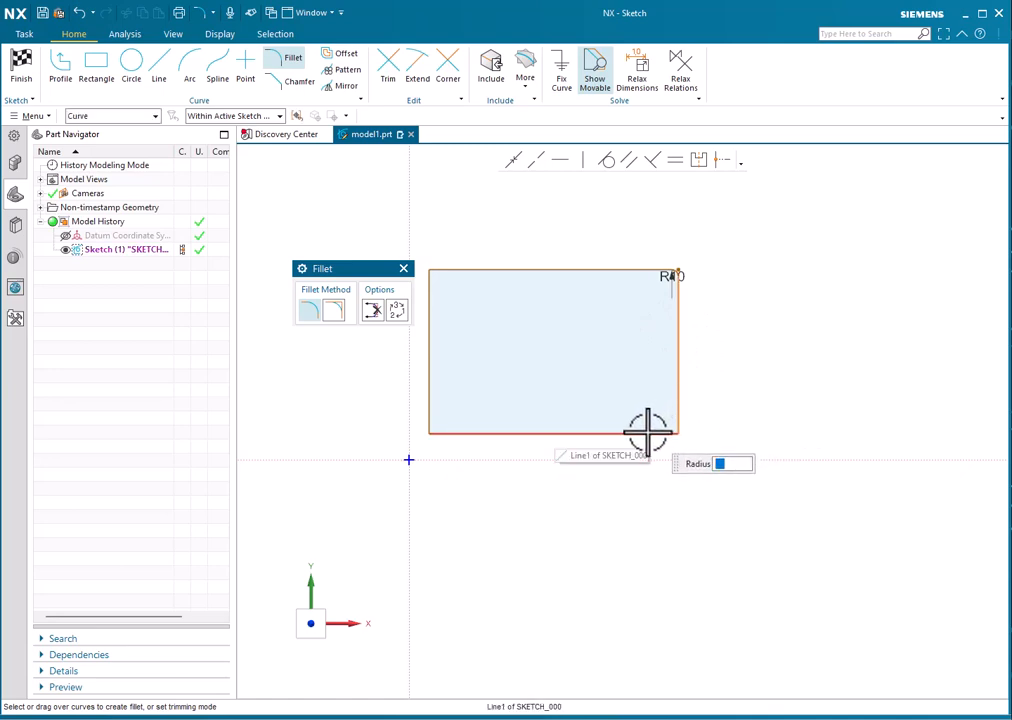
{"action": "left_click", "coordinate": [648, 432]}
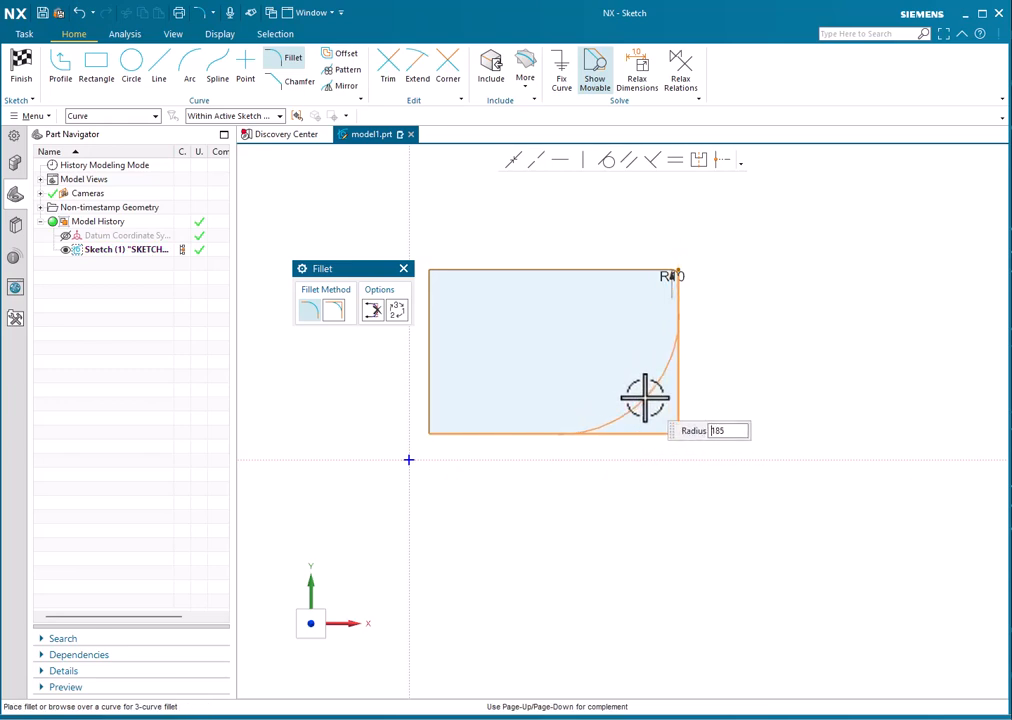
{"action": "scroll", "coordinate": [655, 413], "scroll_direction": "down", "scroll_amount": 3}
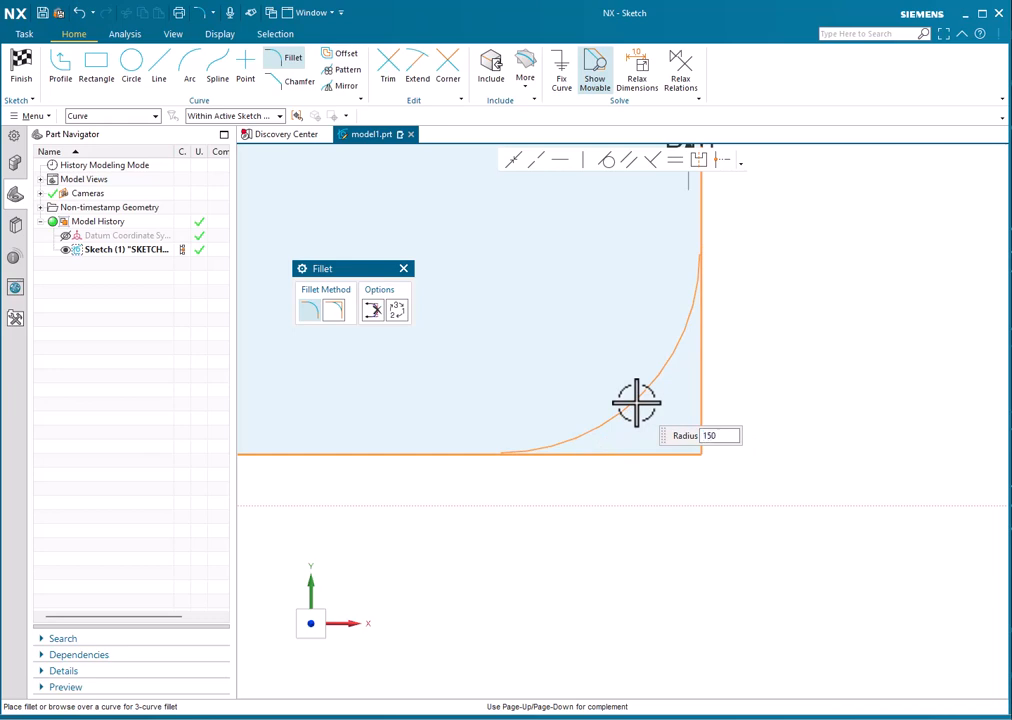
{"action": "left_click", "coordinate": [636, 404]}
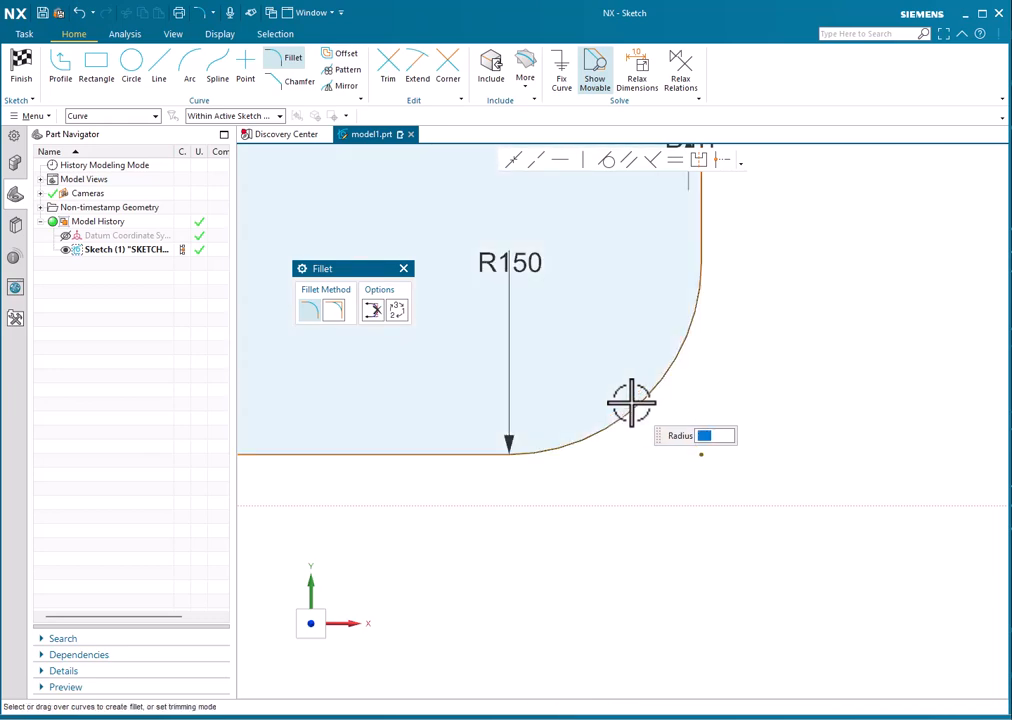
Add an untrimmed fillet of 120 mm radius at the rectangle's lower-left corner, keeping the original edges.
{"action": "scroll", "coordinate": [740, 372], "scroll_direction": "down", "scroll_amount": 2}
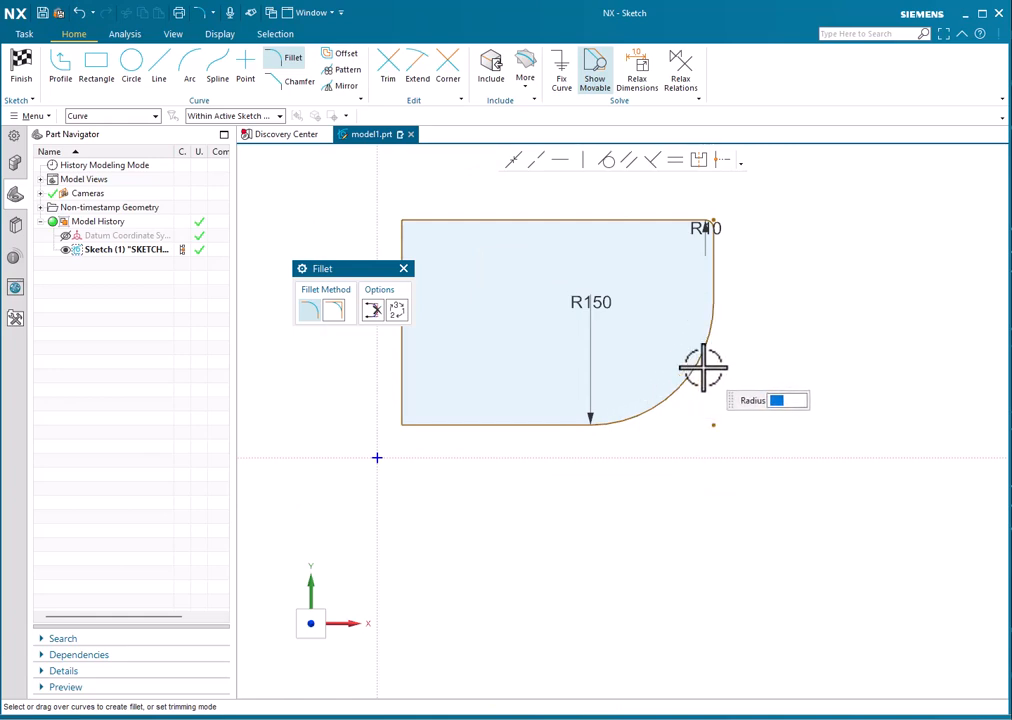
{"action": "scroll", "coordinate": [775, 384], "scroll_direction": "down", "scroll_amount": 2}
{"action": "scroll", "coordinate": [566, 320], "scroll_direction": "up", "scroll_amount": 1}
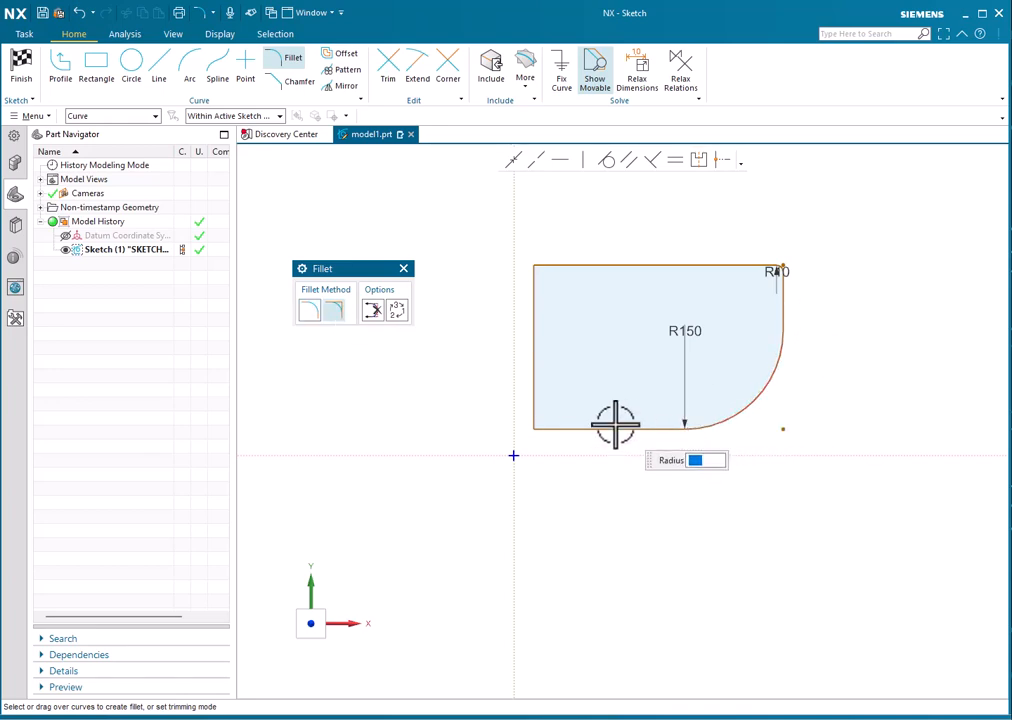
{"action": "left_click", "coordinate": [544, 392]}
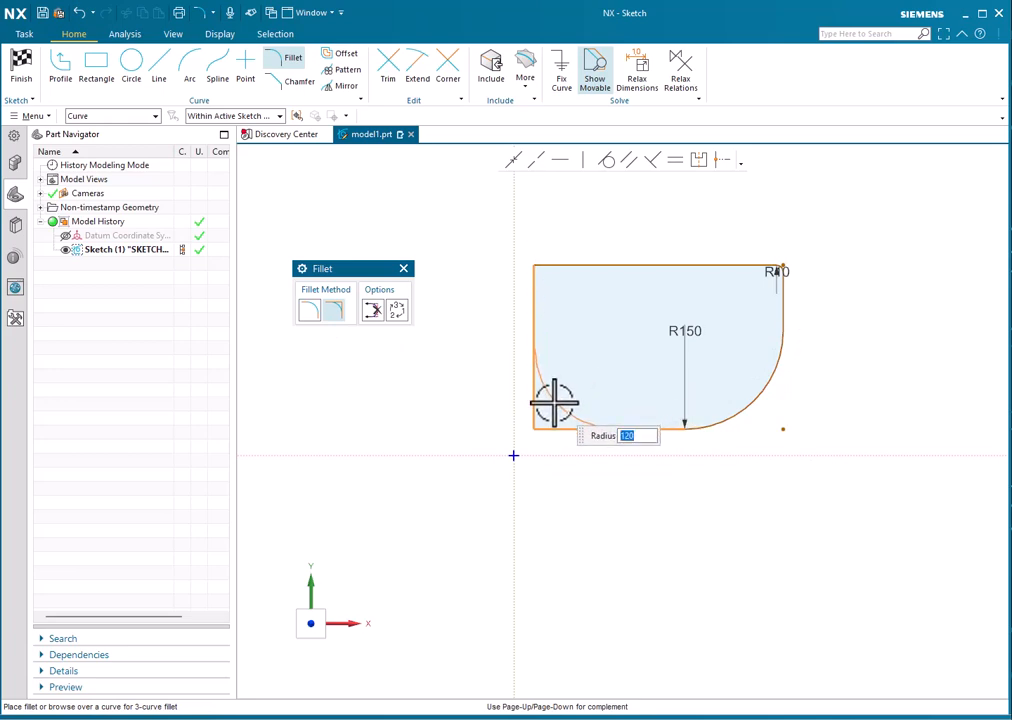
{"action": "left_click", "coordinate": [553, 403]}
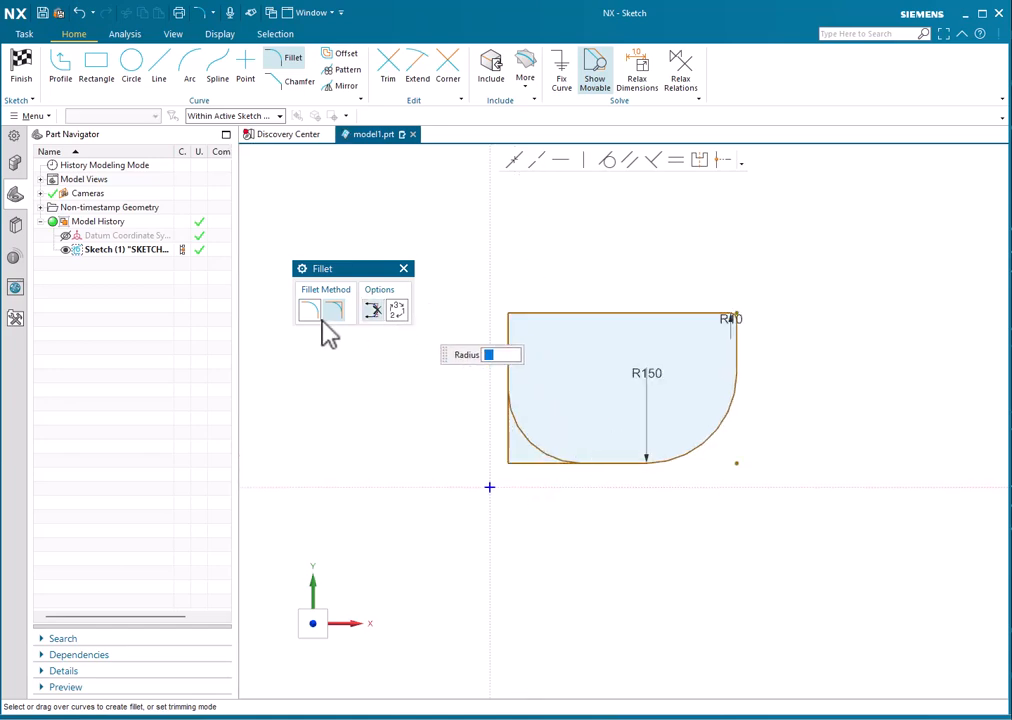
Switch the fillet method back to Trim and round the upper-left and lower-left corners with a 30 mm radius.
{"action": "left_click", "coordinate": [307, 312]}
{"action": "scroll", "coordinate": [652, 400], "scroll_direction": "down", "scroll_amount": 2}
{"action": "scroll", "coordinate": [541, 400], "scroll_direction": "up", "scroll_amount": 2}
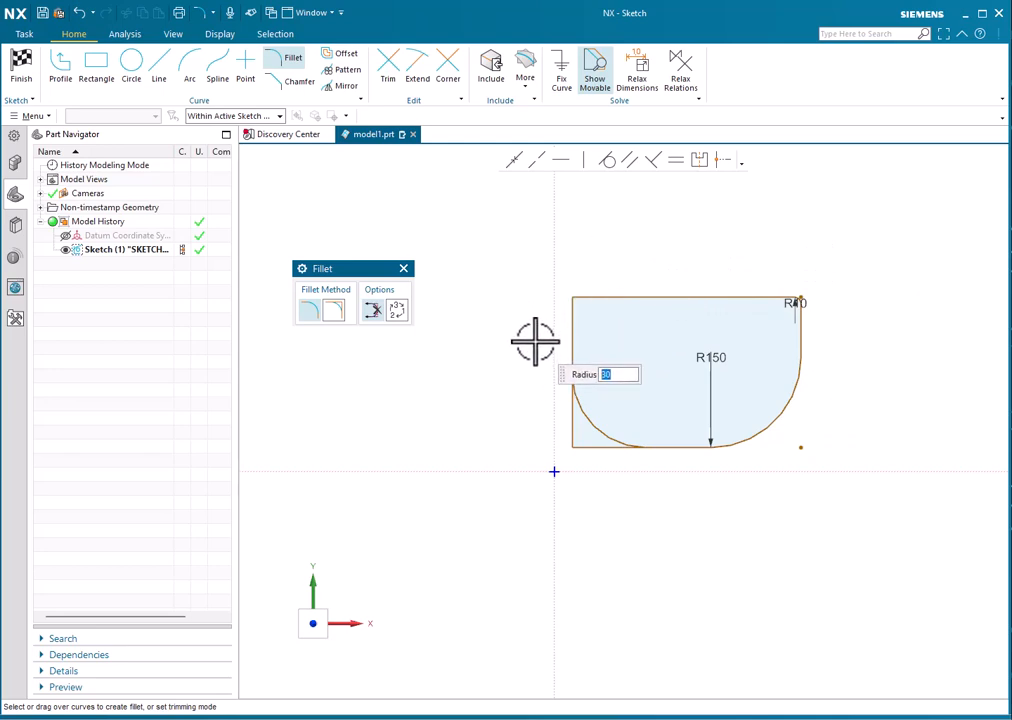
{"action": "mouse_move", "coordinate": [535, 342]}
{"action": "left_mouse_down"}
{"action": "mouse_move", "coordinate": [538, 361]}
{"action": "mouse_move", "coordinate": [524, 357]}
{"action": "mouse_move", "coordinate": [533, 315]}
{"action": "mouse_move", "coordinate": [575, 308]}
{"action": "mouse_move", "coordinate": [603, 282]}
{"action": "left_mouse_up"}
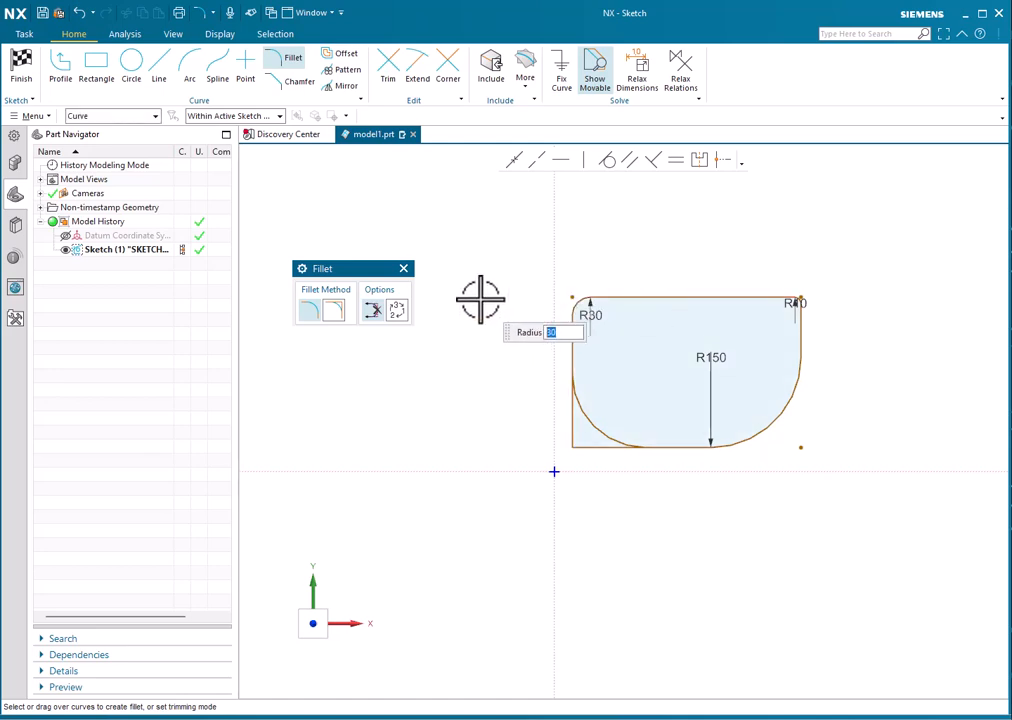
{"action": "left_click_drag", "start_coordinate": [590, 463], "coordinate": [553, 418]}
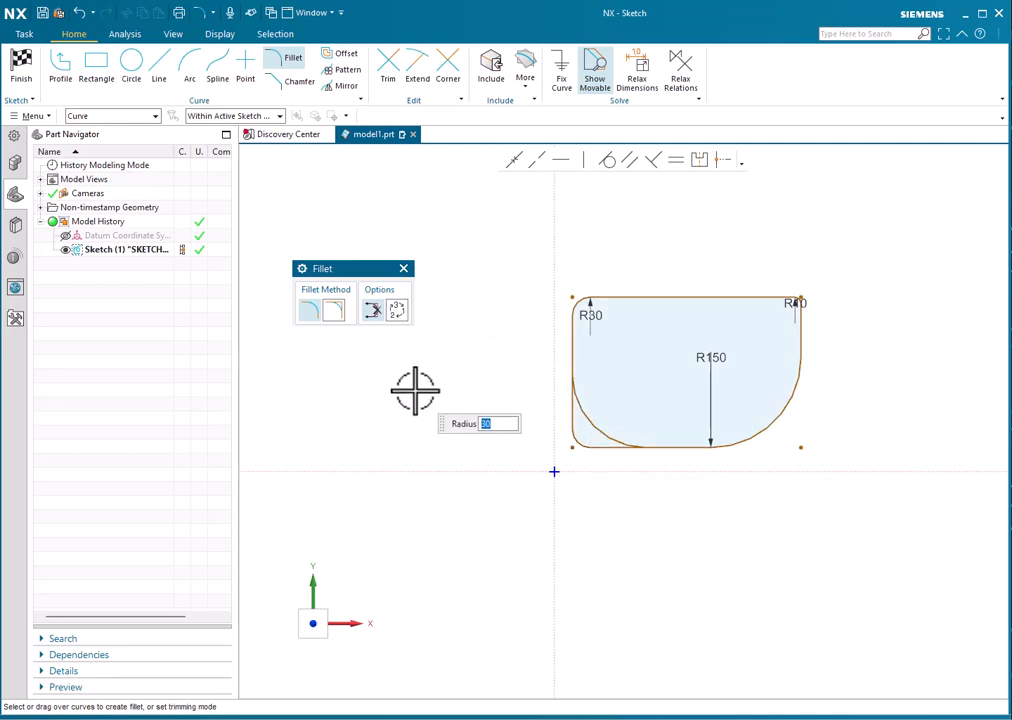
Undo the two 30 mm corner fillets and delete the untrimmed arc at the lower-left corner.
{"action": "key", "text": "Escape"}
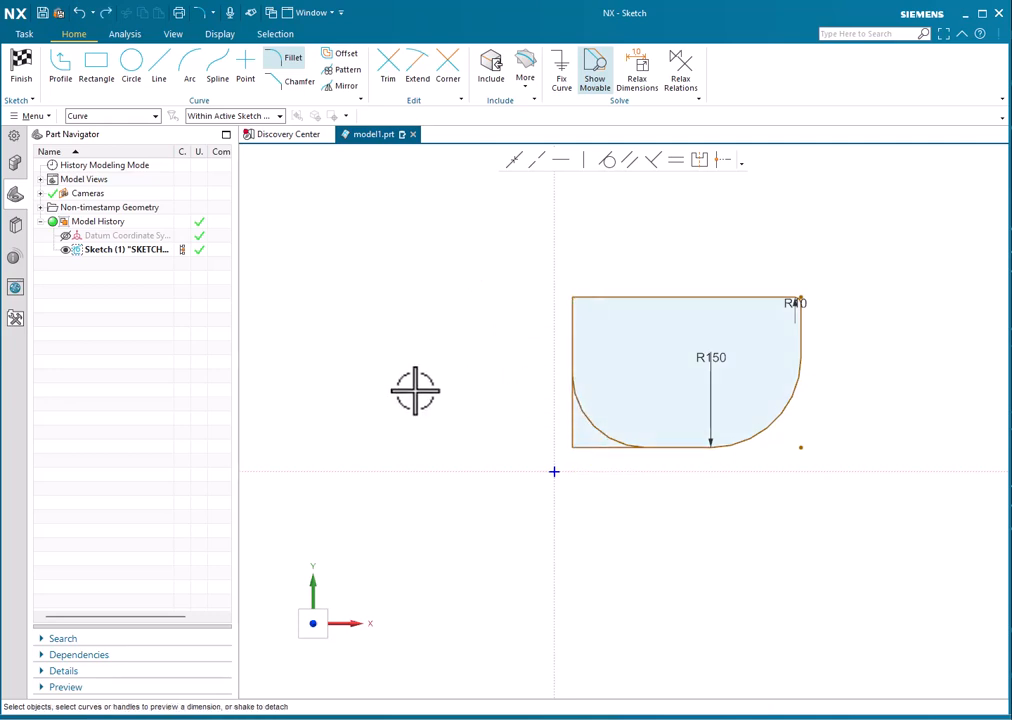
{"action": "left_click", "coordinate": [590, 423]}
{"action": "key", "text": "Delete"}
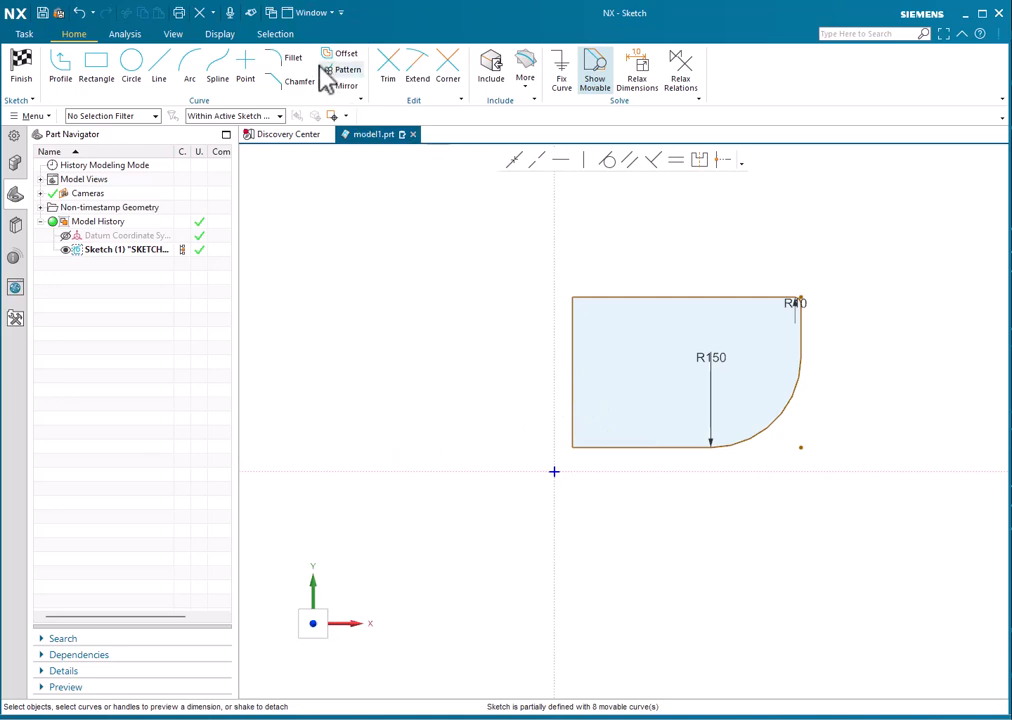
Try a trimmed 120 mm fillet on the rectangle's upper-left corner, and undo it.
{"action": "left_click", "coordinate": [288, 60]}
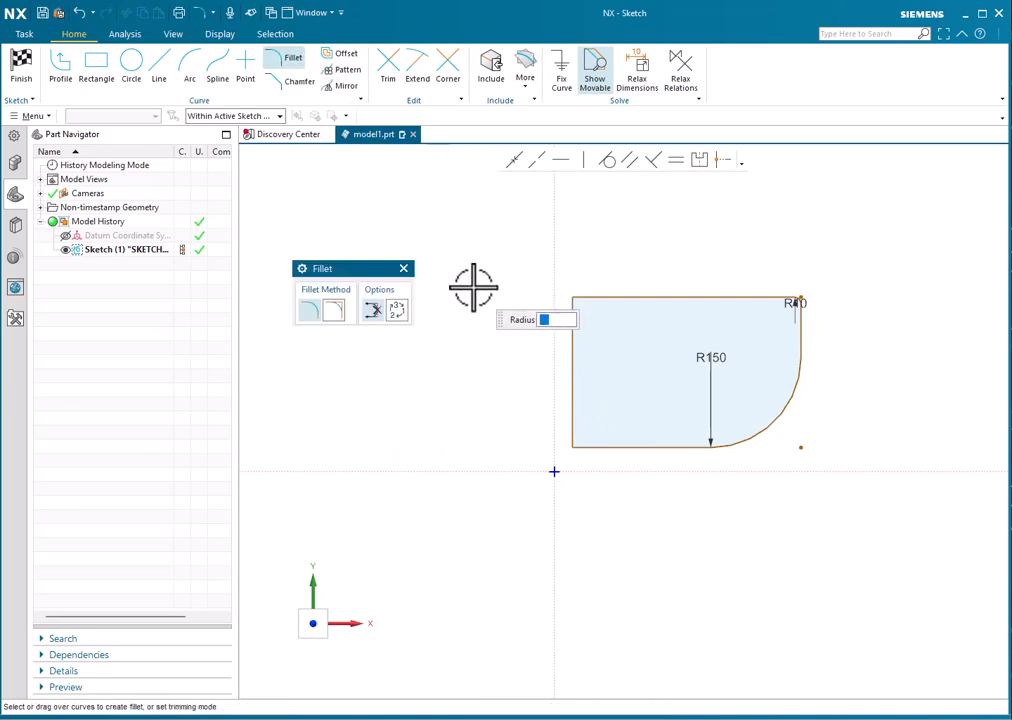
{"action": "left_click", "coordinate": [573, 297]}
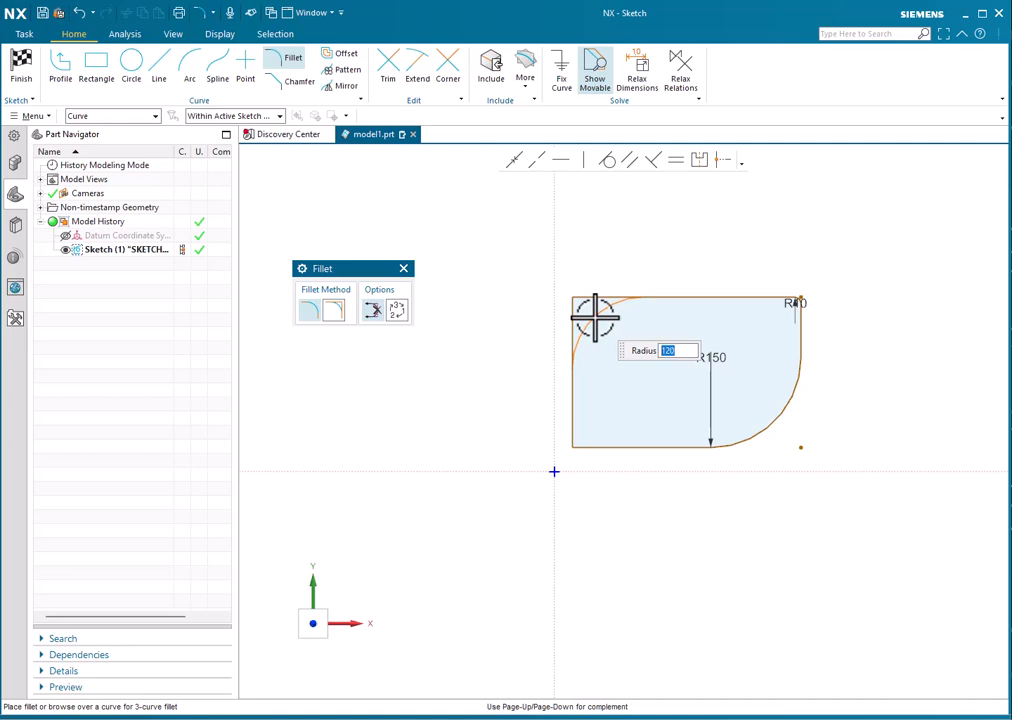
{"action": "left_click", "coordinate": [594, 316]}
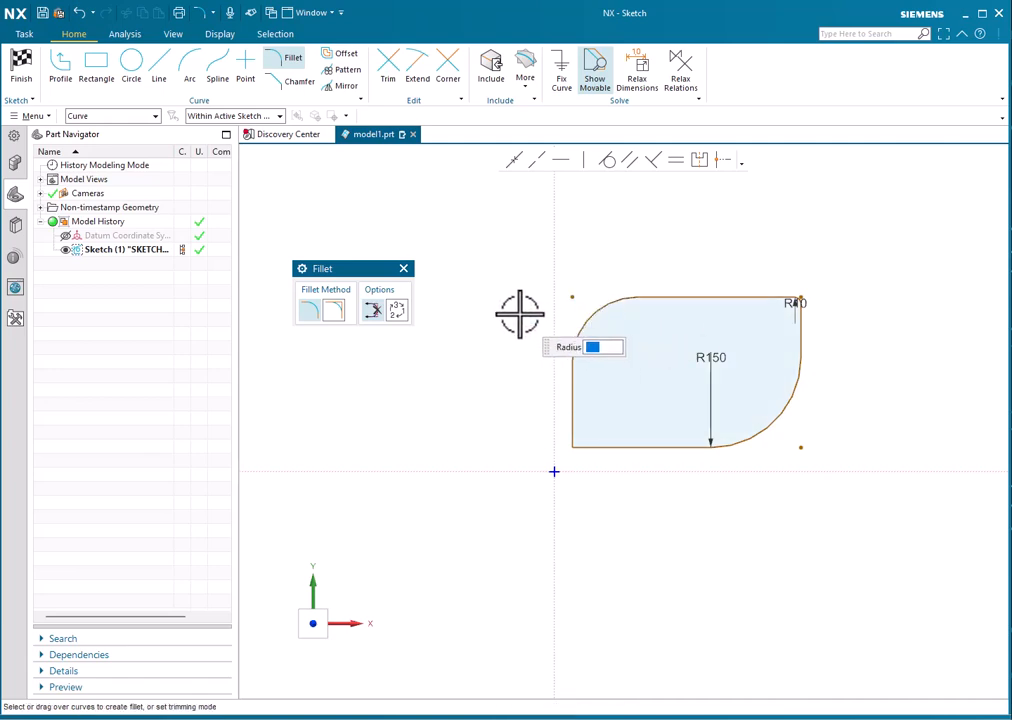
{"action": "key", "text": "Escape"}
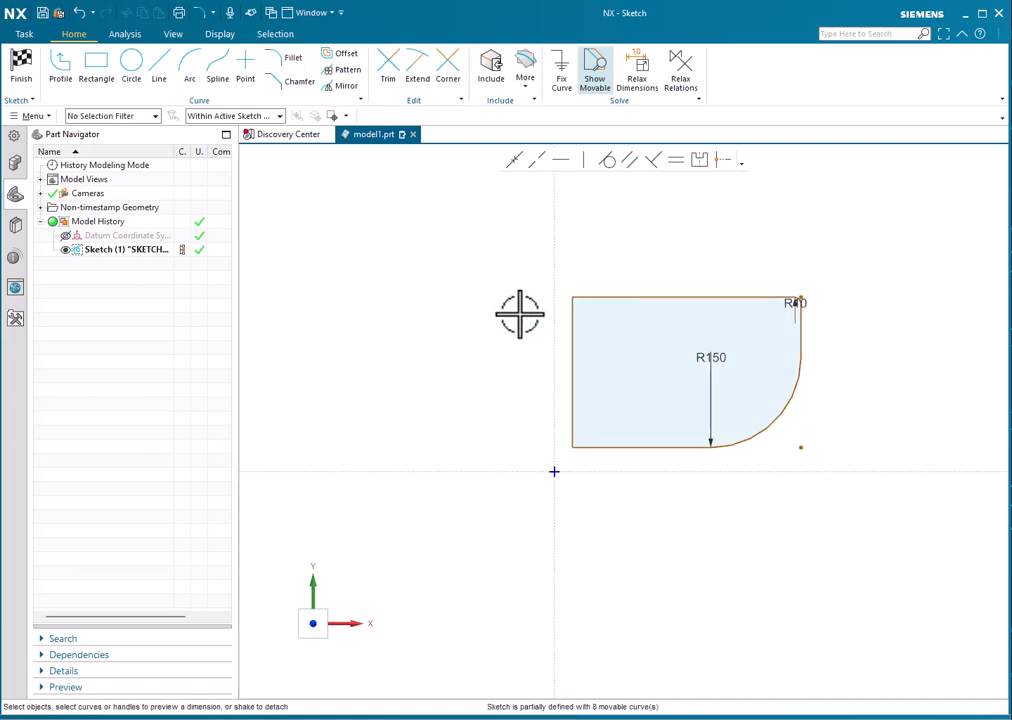
Draw a second, larger rectangle to the left of the filleted rectangle, on the other side of the vertical axis.
{"action": "left_click", "coordinate": [291, 68]}
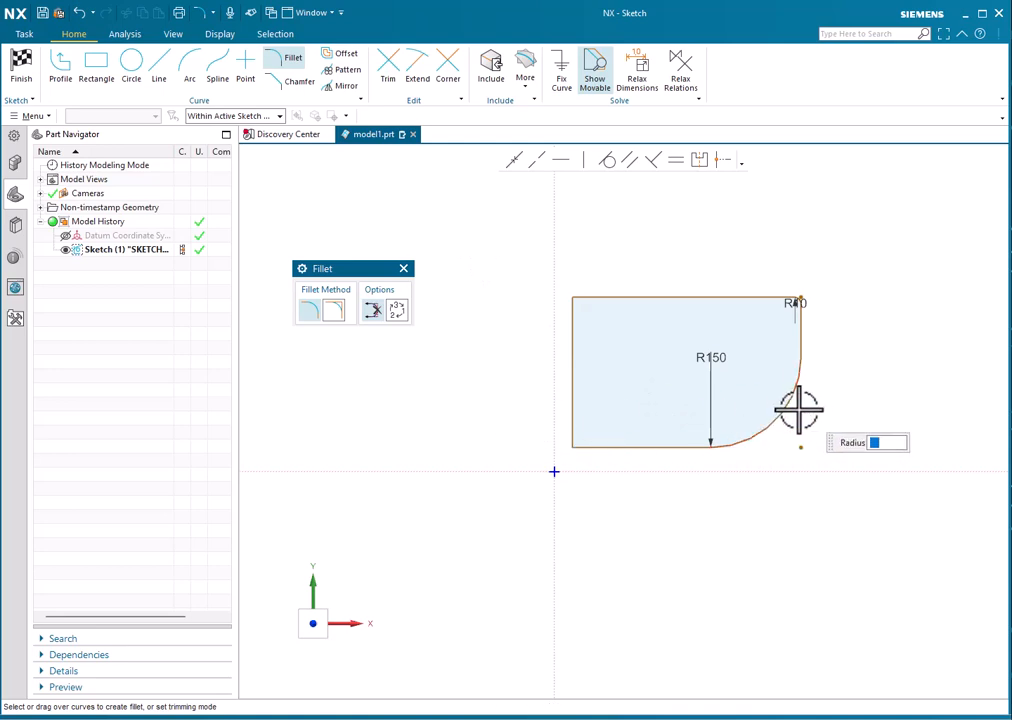
{"action": "left_click", "coordinate": [96, 65]}
{"action": "scroll", "coordinate": [750, 303], "scroll_direction": "down", "scroll_amount": 5}
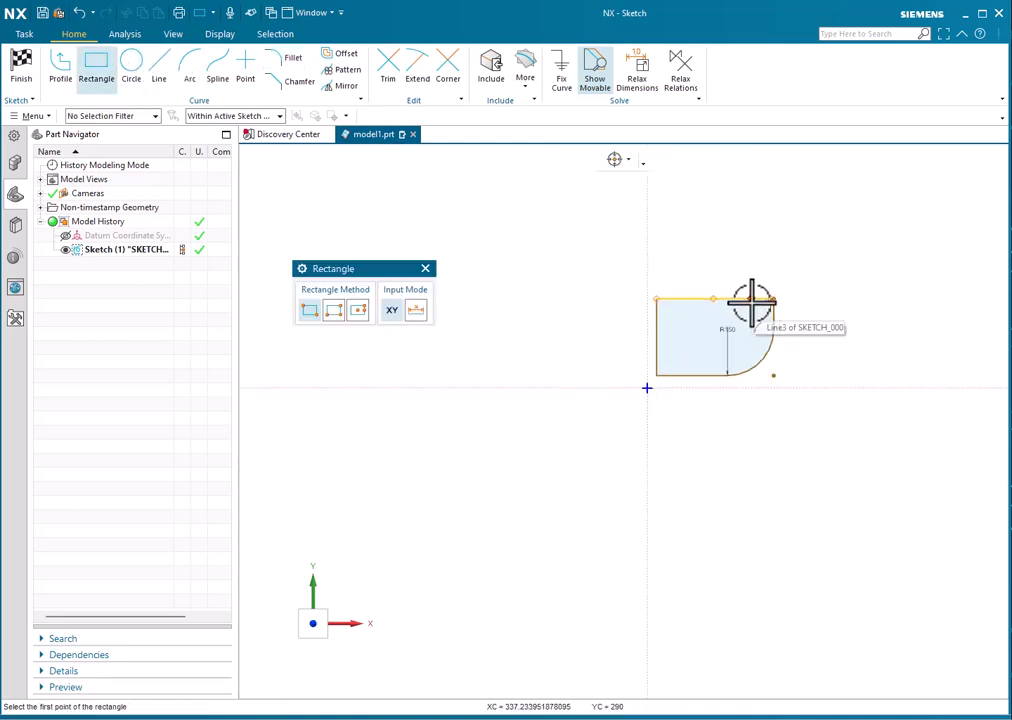
{"action": "left_click", "coordinate": [493, 347]}
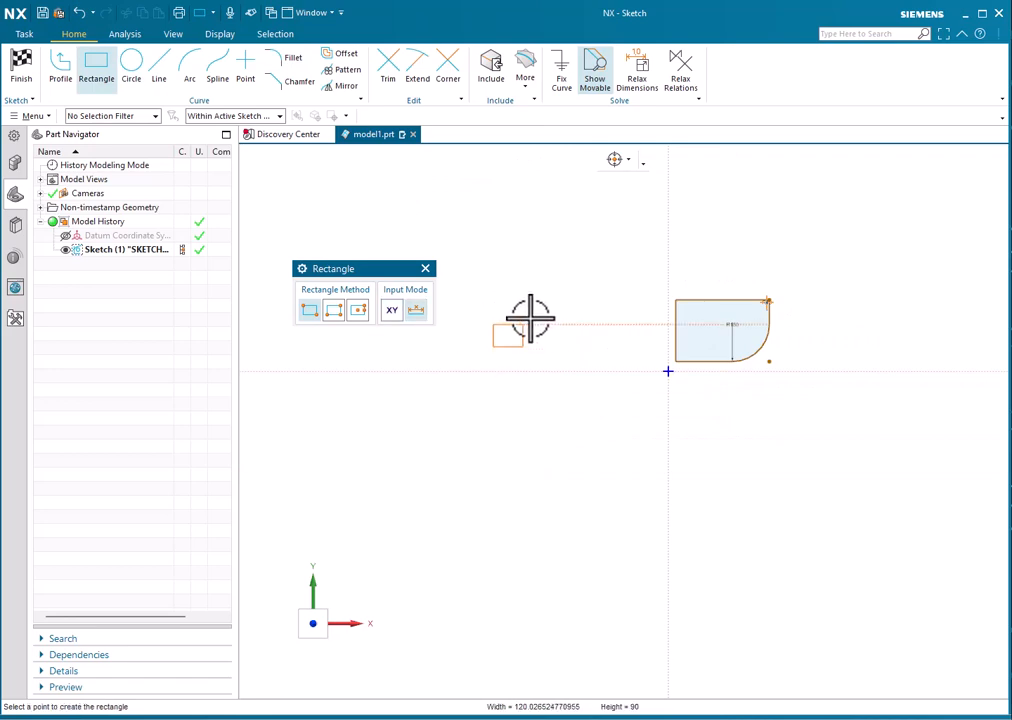
{"action": "left_click", "coordinate": [635, 266]}
{"action": "scroll", "coordinate": [594, 237], "scroll_direction": "up", "scroll_amount": 4}
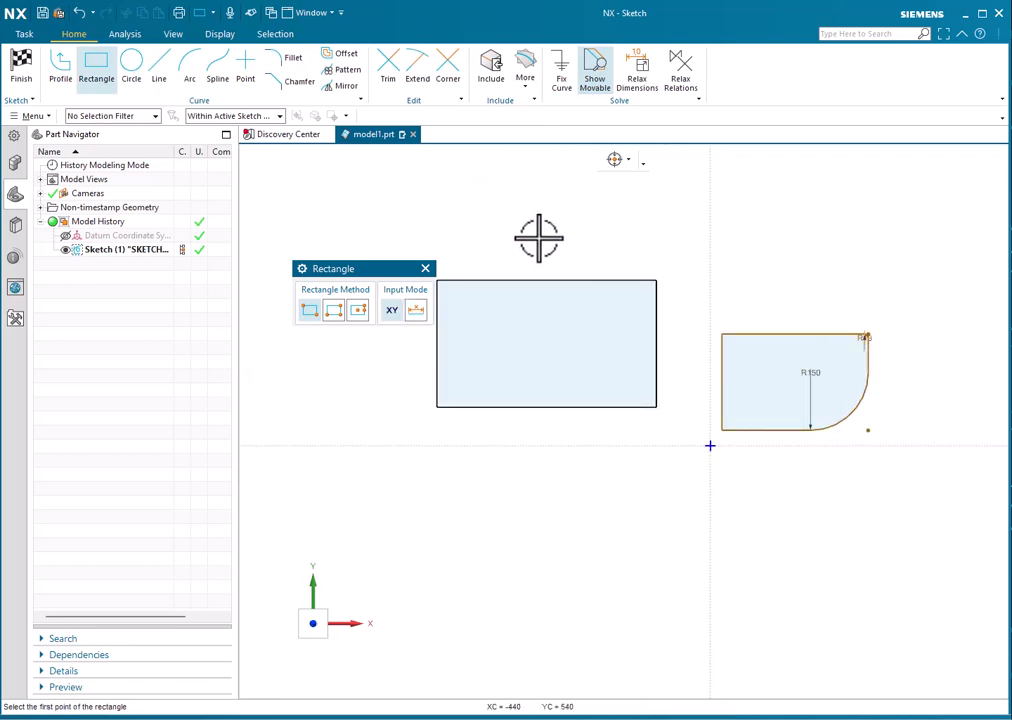
{"action": "left_click_drag", "start_coordinate": [378, 270], "coordinate": [354, 214]}
{"action": "left_click", "coordinate": [401, 212]}
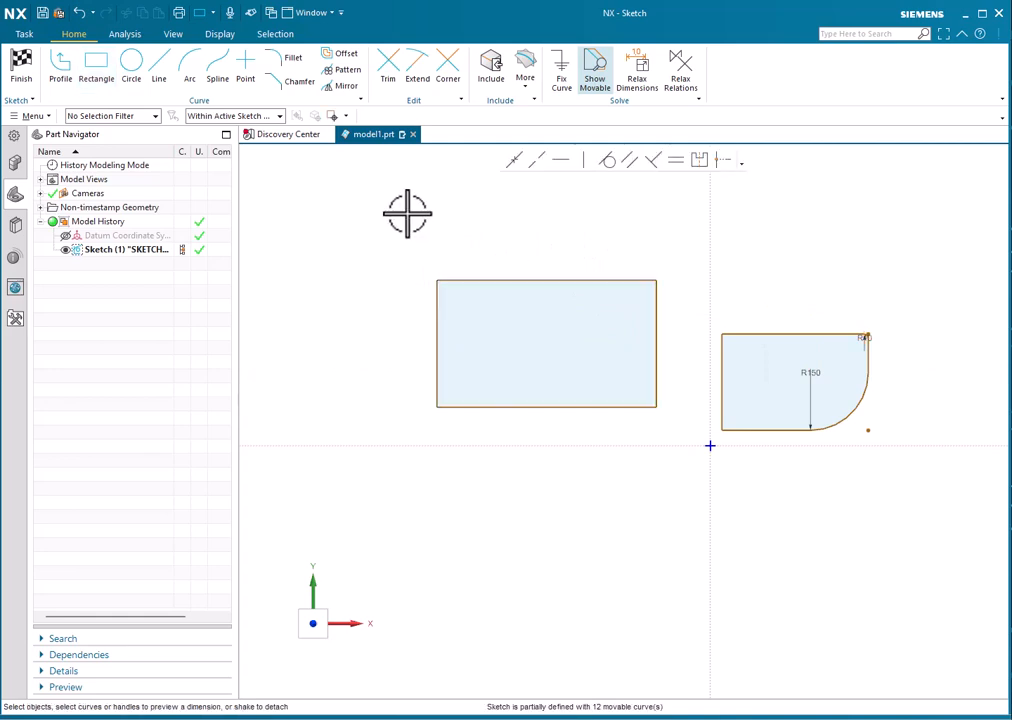
Round the new rectangle's right end with a three-curve fillet between its bottom and top edges, deleting the right edge as the third curve.
{"action": "left_click", "coordinate": [289, 62]}
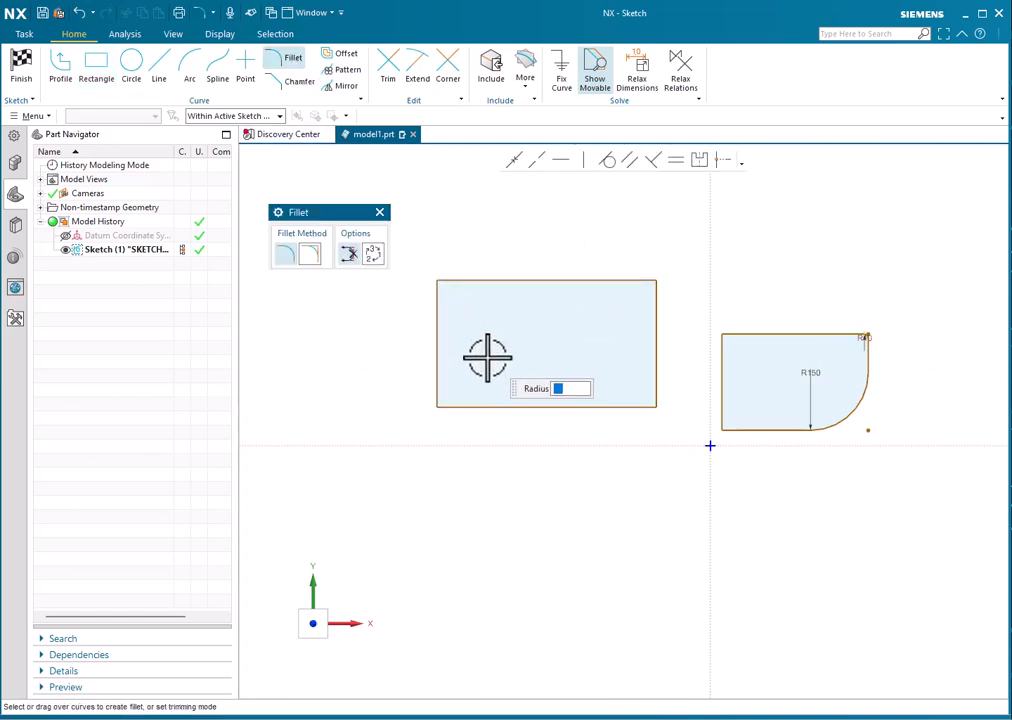
{"action": "left_click", "coordinate": [490, 404]}
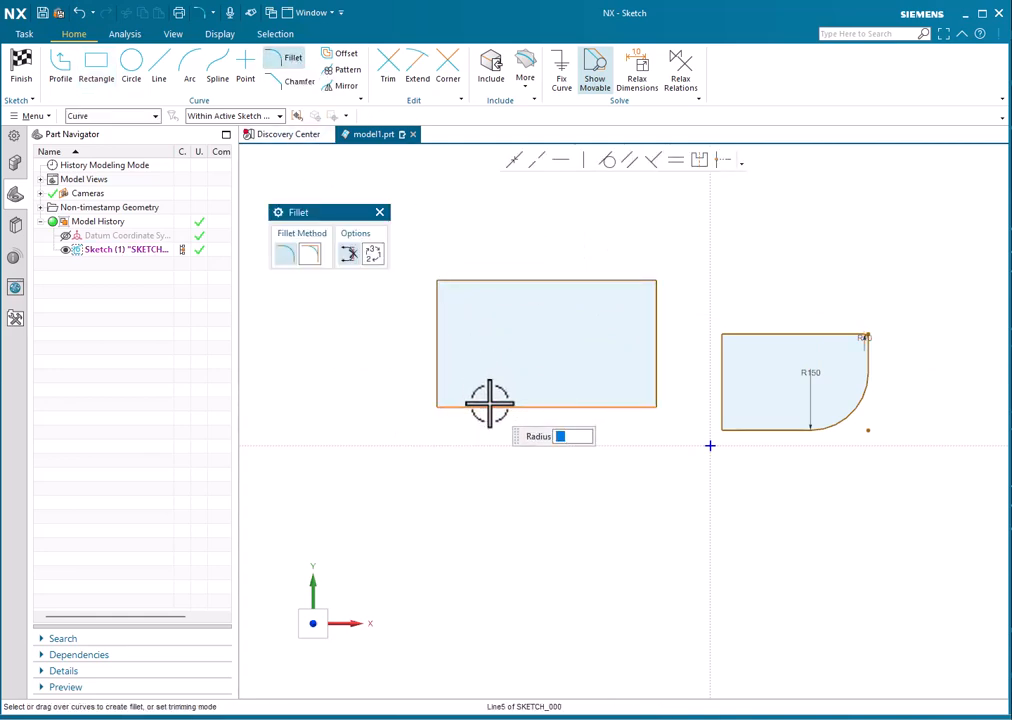
{"action": "left_click", "coordinate": [491, 283]}
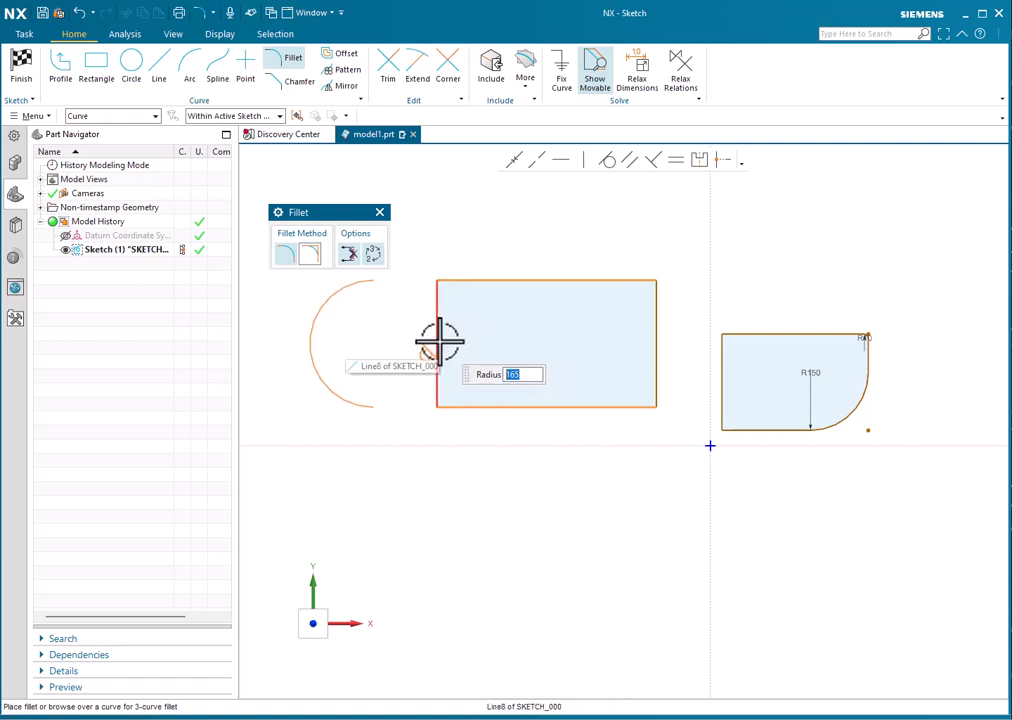
{"action": "left_click", "coordinate": [347, 256]}
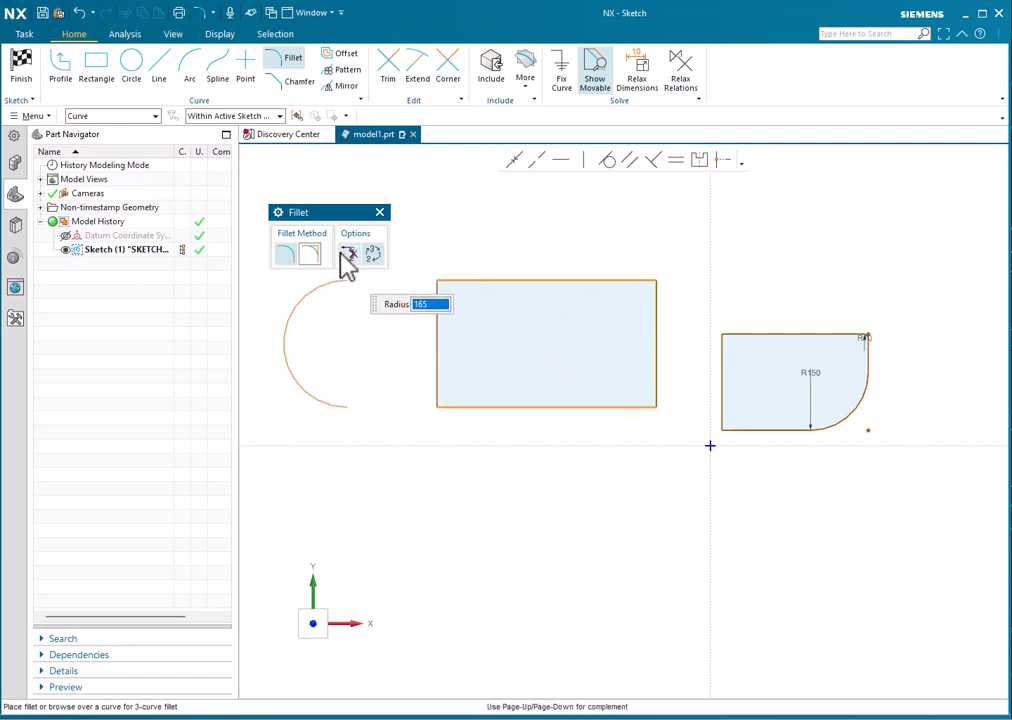
{"action": "left_click", "coordinate": [653, 311]}
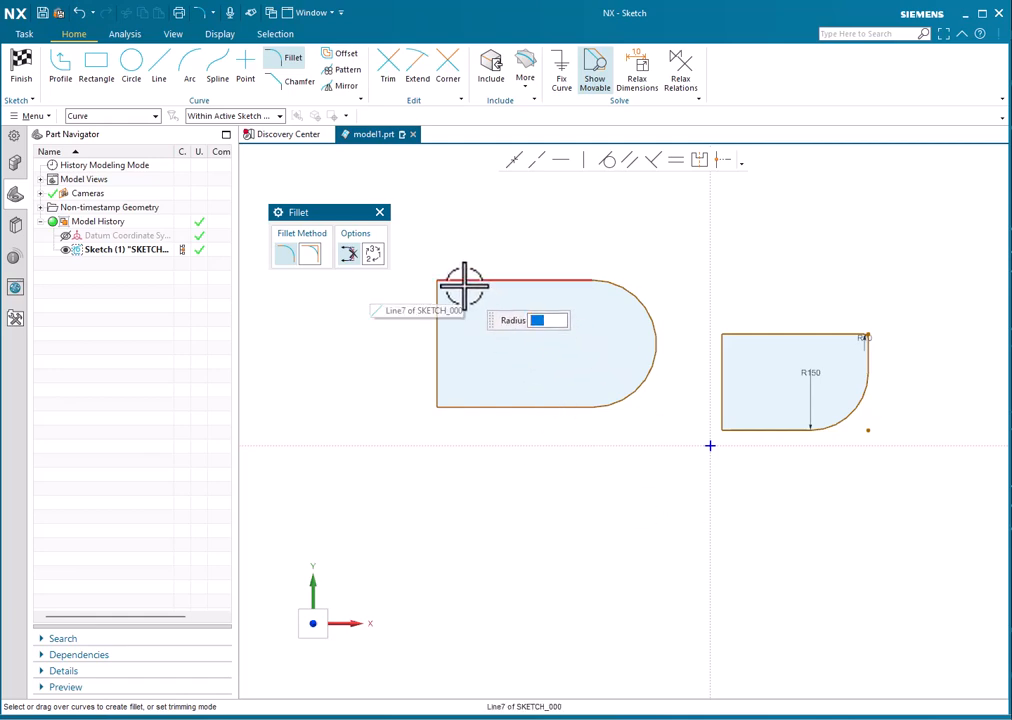
Round the same shape's left end with a three-curve fillet, turning off third-curve deletion so the left edge is kept.
{"action": "left_click", "coordinate": [469, 403]}
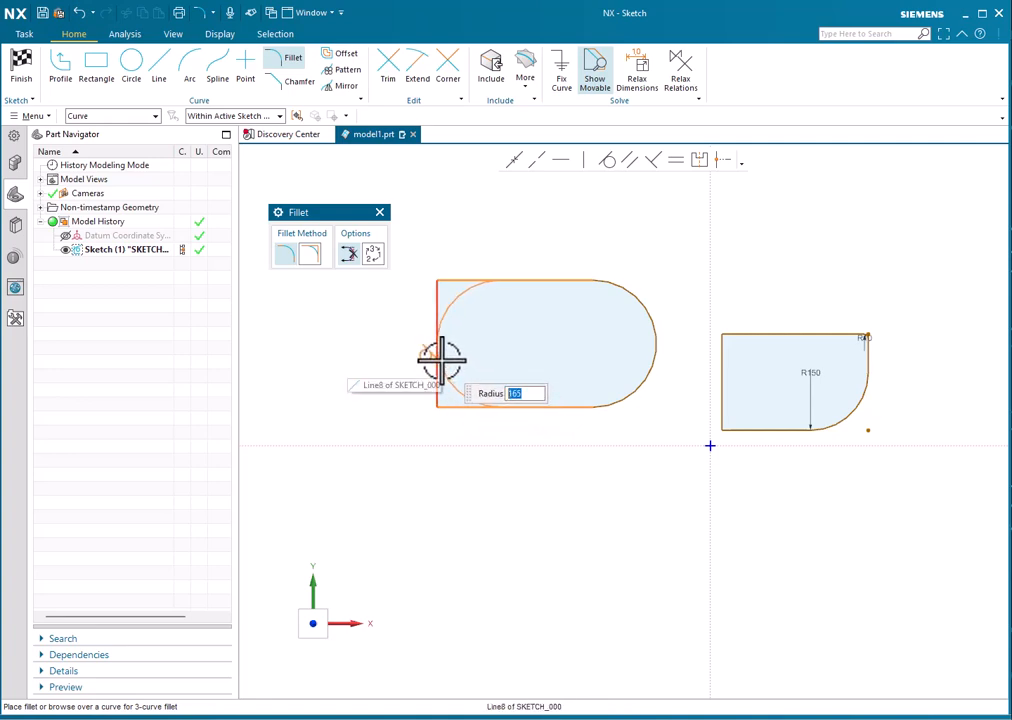
{"action": "left_click", "coordinate": [350, 256]}
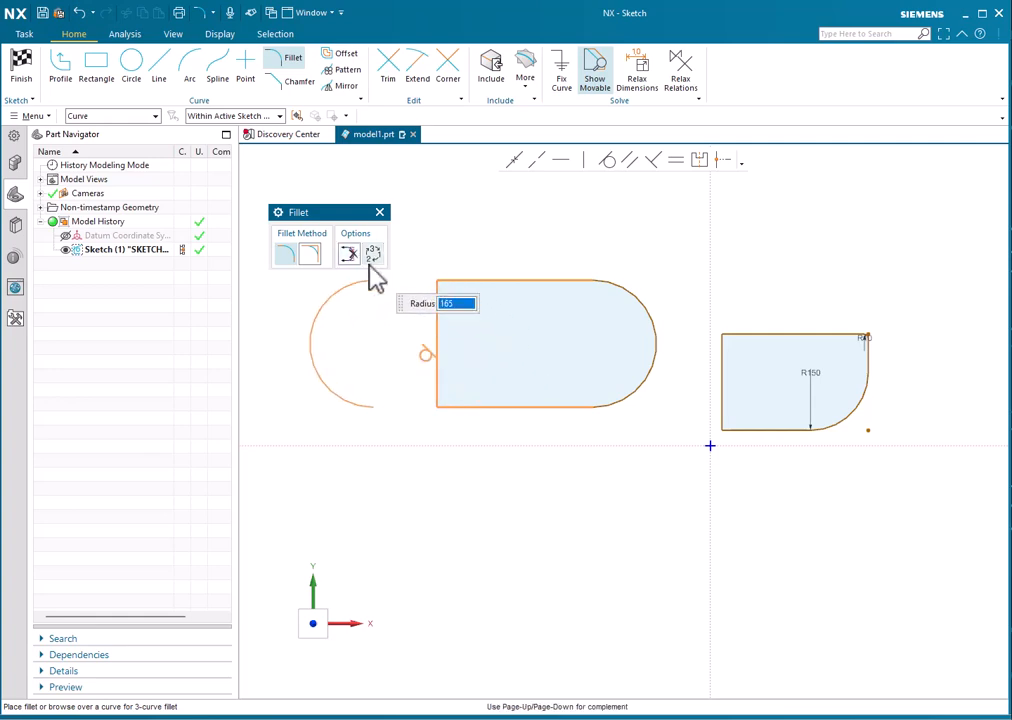
{"action": "left_click", "coordinate": [438, 308]}
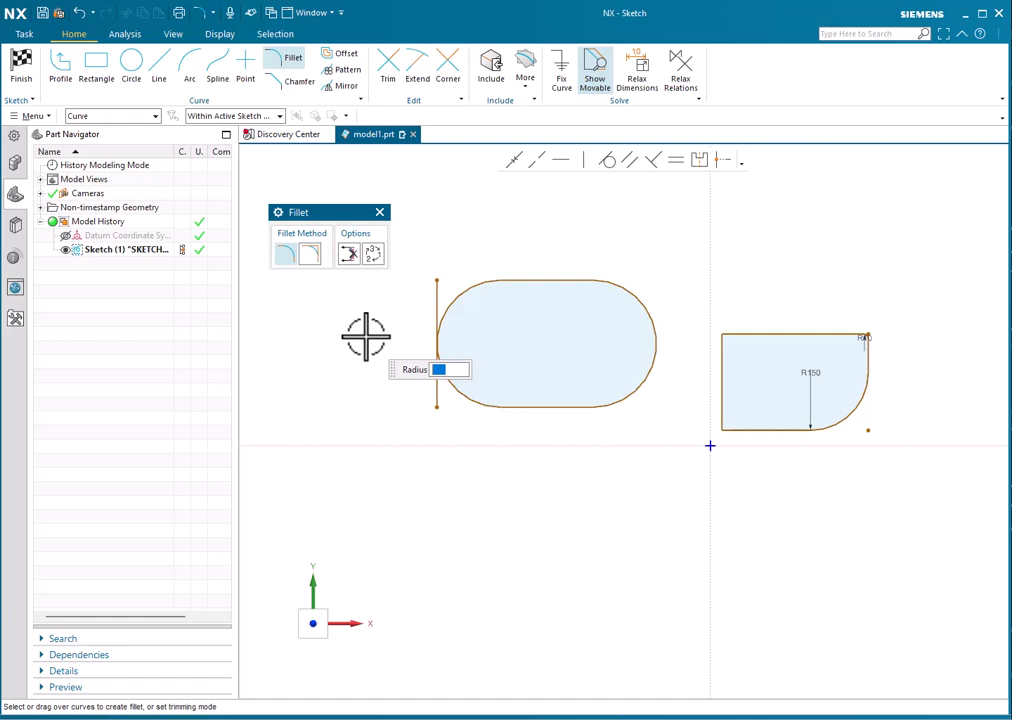
{"action": "key", "text": "Escape"}
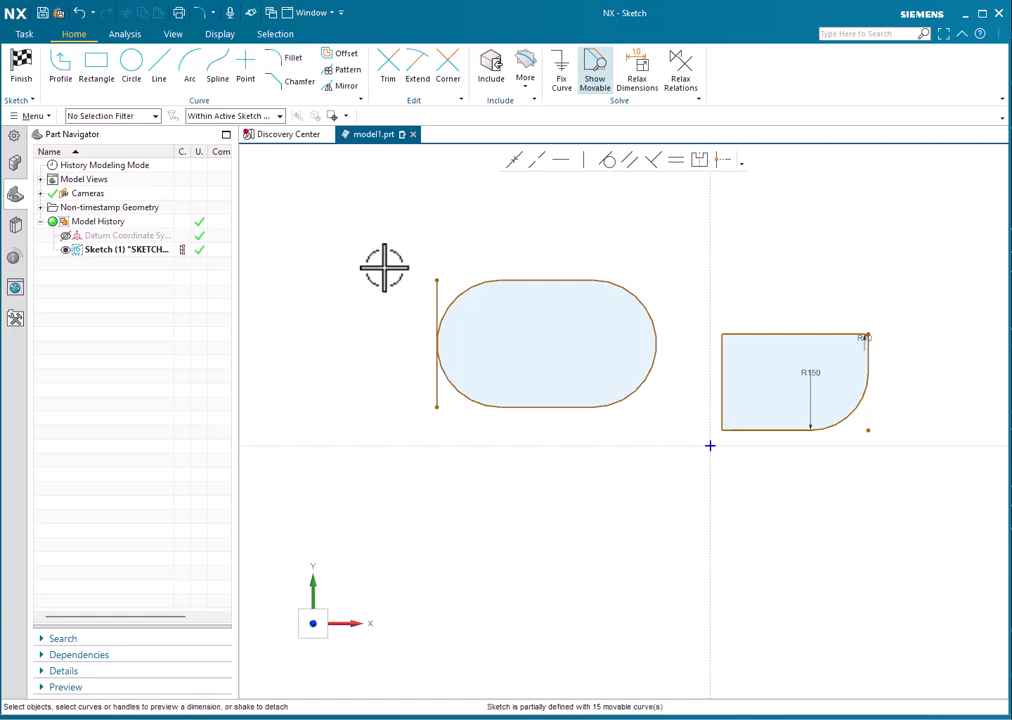
Delete all curves in the sketch and draw a new rectangle above and to the right of the origin.
{"action": "mouse_move", "coordinate": [365, 219]}
{"action": "left_mouse_down"}
{"action": "mouse_move", "coordinate": [953, 467]}
{"action": "mouse_move", "coordinate": [938, 470]}
{"action": "mouse_move", "coordinate": [926, 433]}
{"action": "mouse_move", "coordinate": [944, 512]}
{"action": "left_mouse_up"}
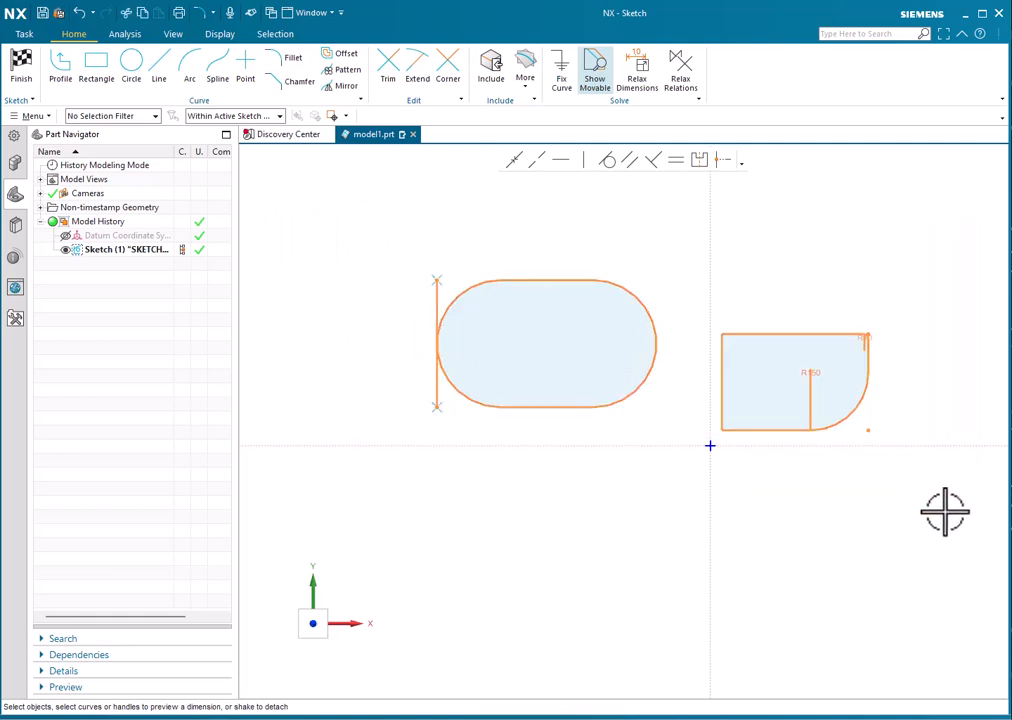
{"action": "key", "text": "Delete"}
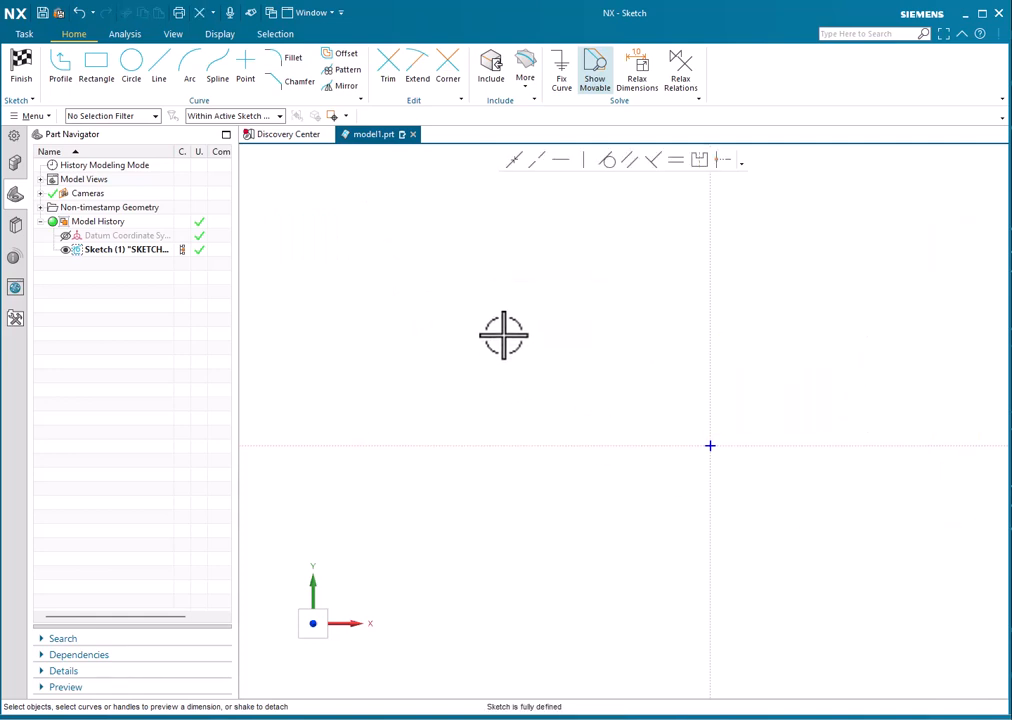
{"action": "mouse_move", "coordinate": [594, 390]}
{"action": "middle_mouse_down", "text": "shift"}
{"action": "mouse_move", "coordinate": [343, 422]}
{"action": "mouse_move", "coordinate": [346, 436]}
{"action": "middle_mouse_up", "text": "shift"}
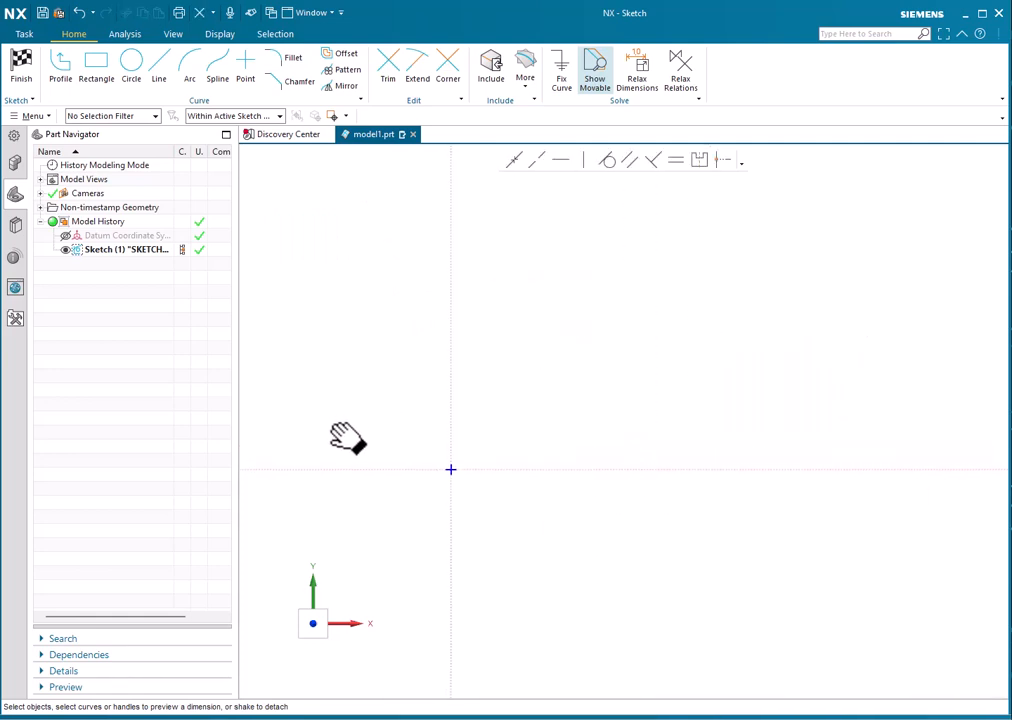
{"action": "left_click", "coordinate": [96, 68]}
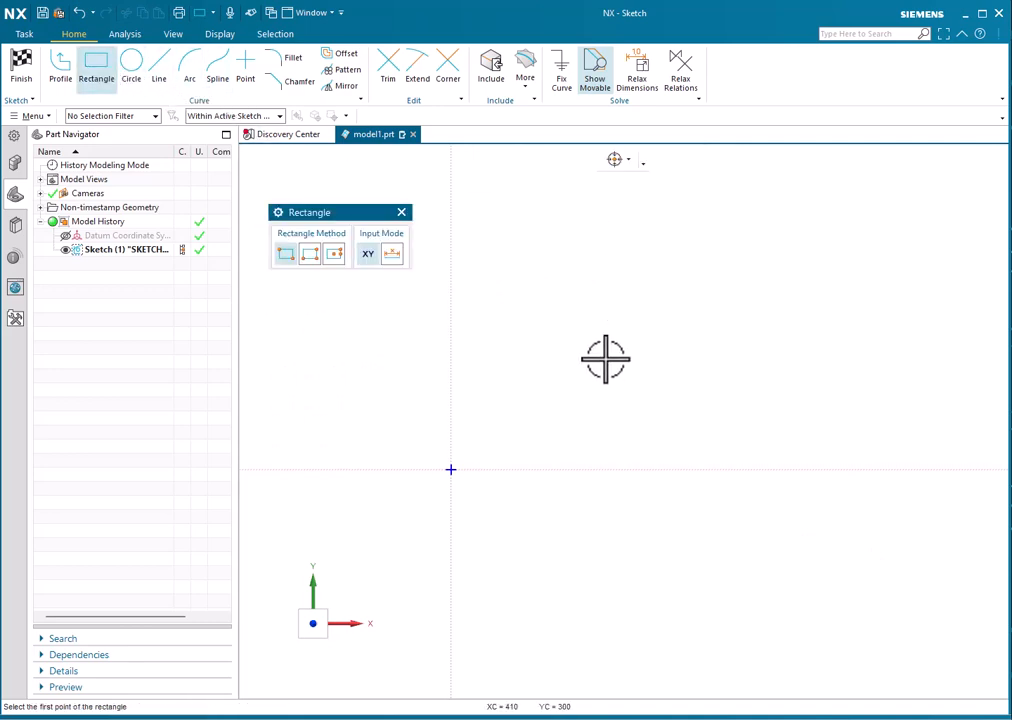
{"action": "left_click", "coordinate": [505, 324]}
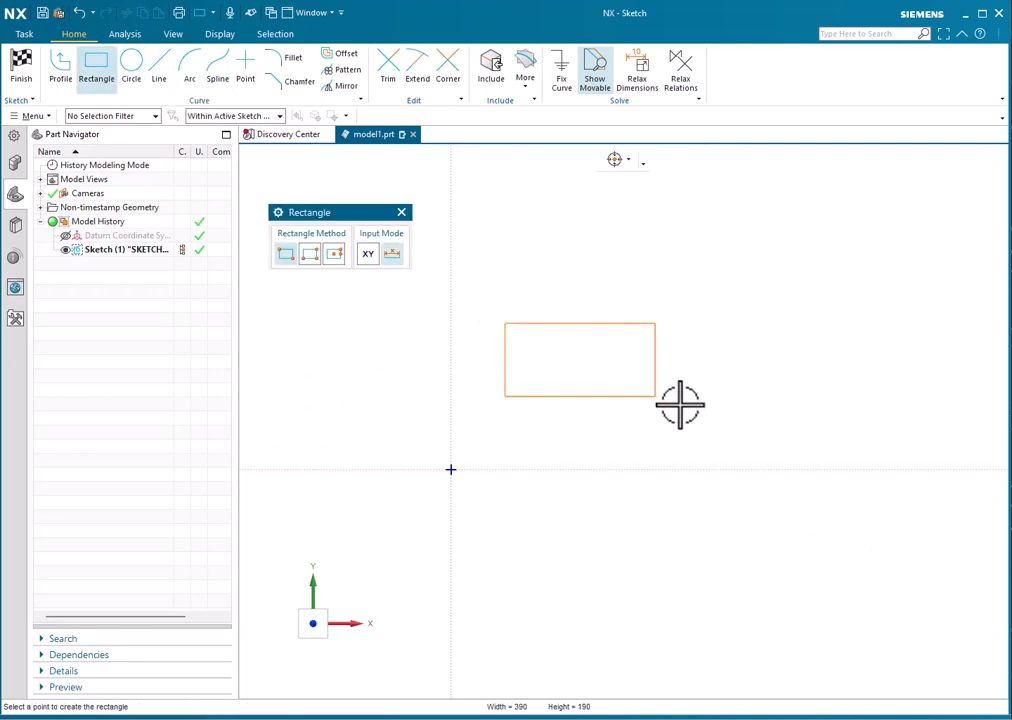
{"action": "left_click", "coordinate": [752, 431]}
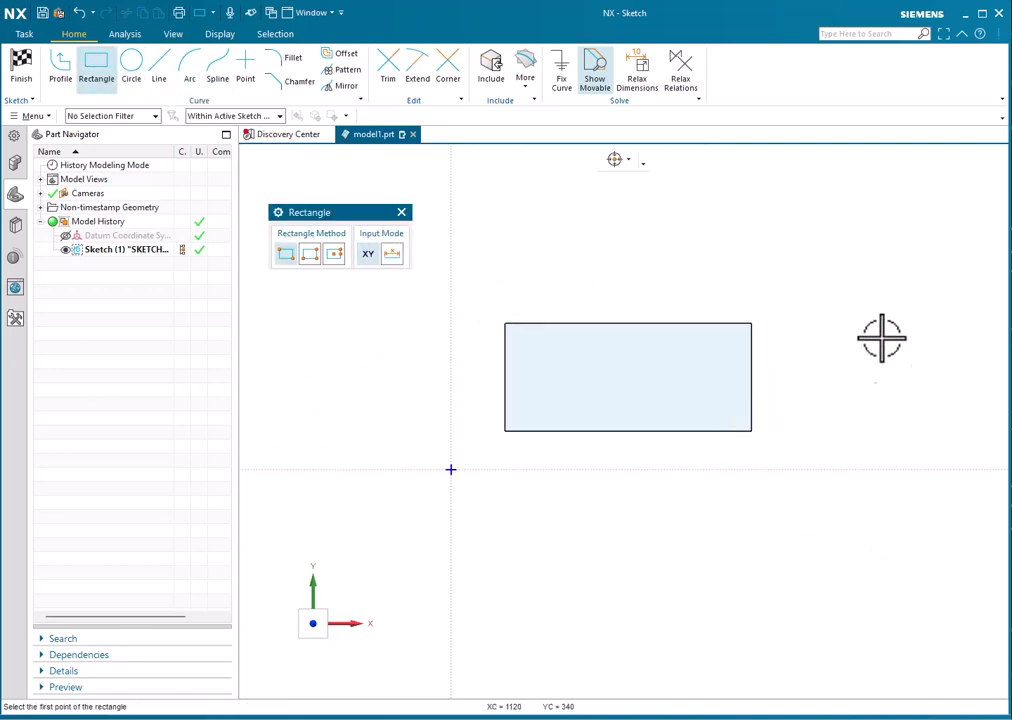
Apply a symmetric 10 mm chamfer to the rectangle's upper-right corner, trimming the input curves.
{"action": "left_click", "coordinate": [296, 82]}
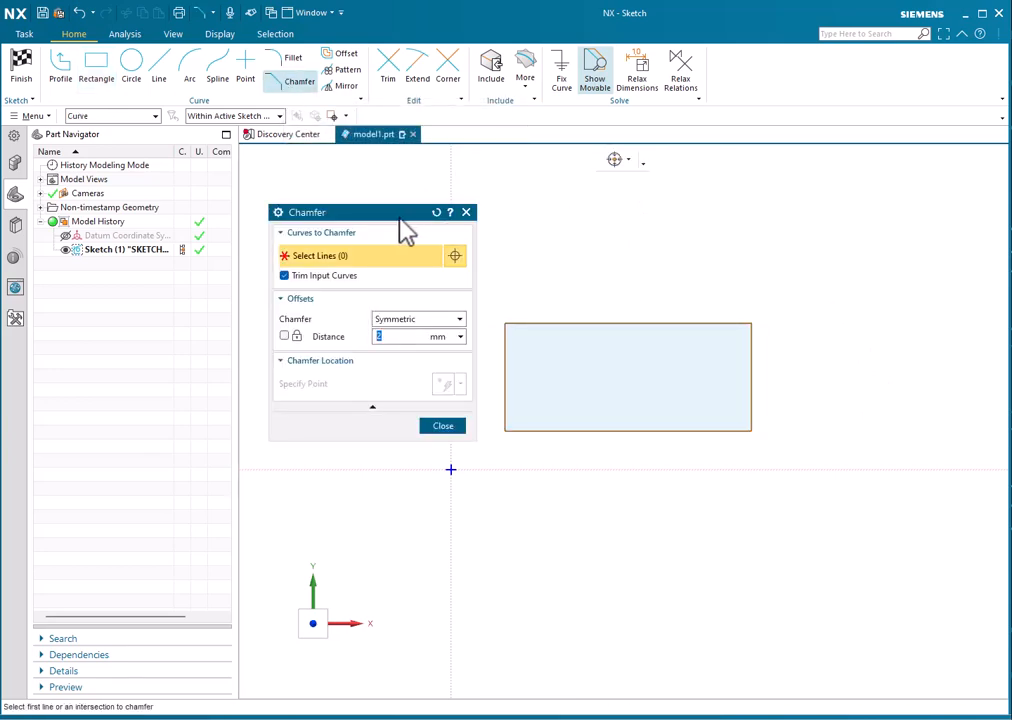
{"action": "left_click_drag", "start_coordinate": [408, 215], "coordinate": [379, 198]}
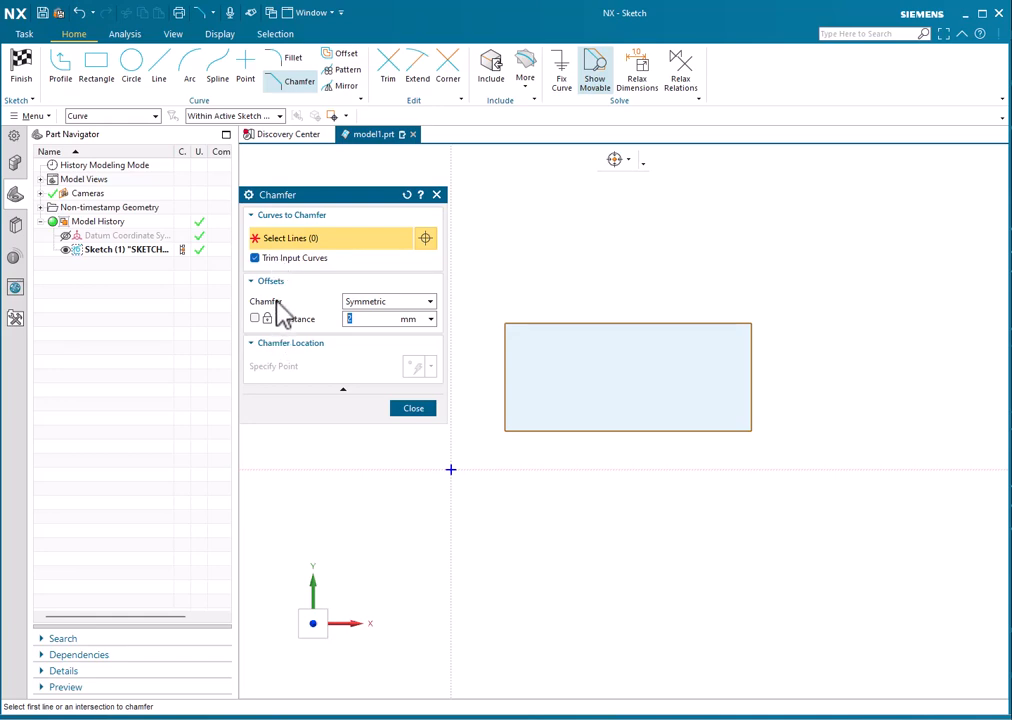
{"action": "left_click", "coordinate": [382, 303]}
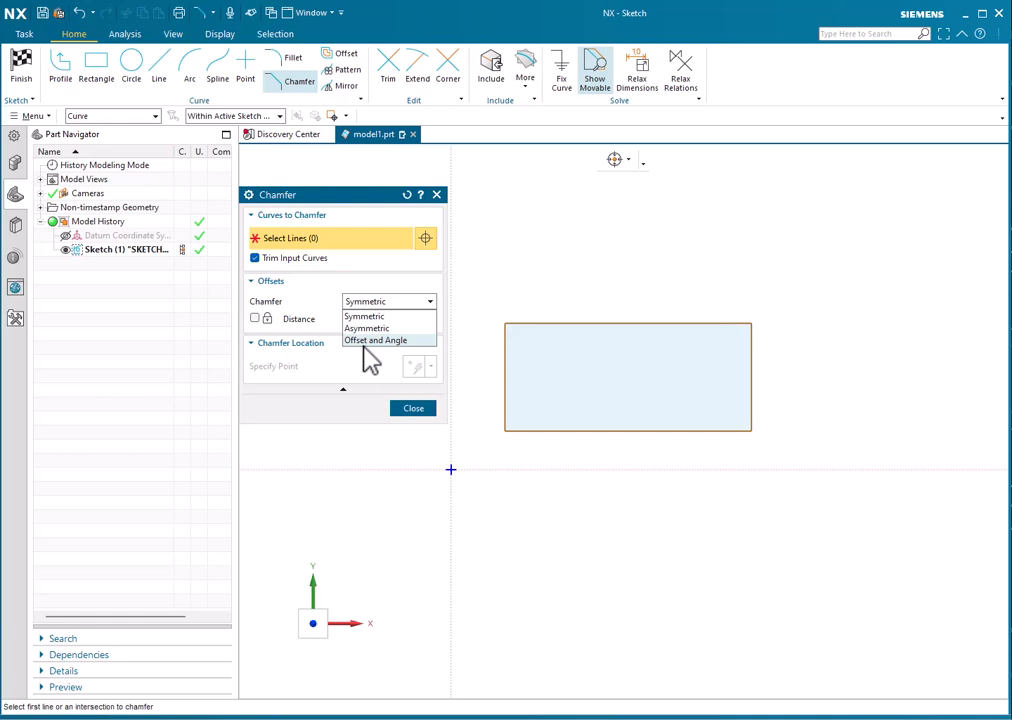
{"action": "left_click", "coordinate": [373, 317]}
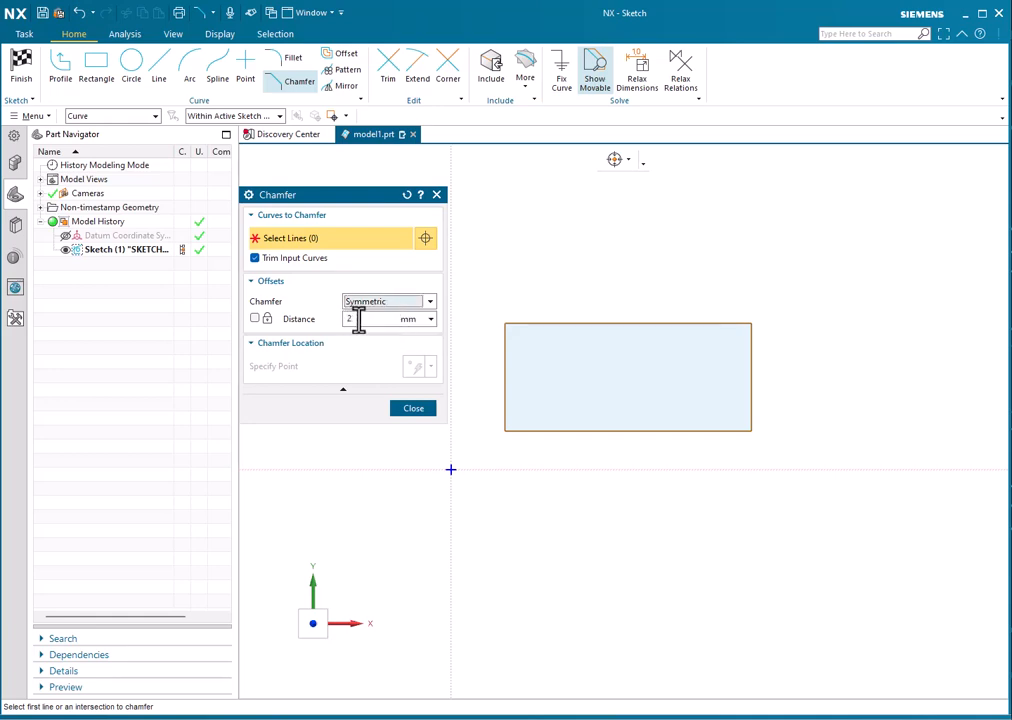
{"action": "left_click", "coordinate": [367, 321]}
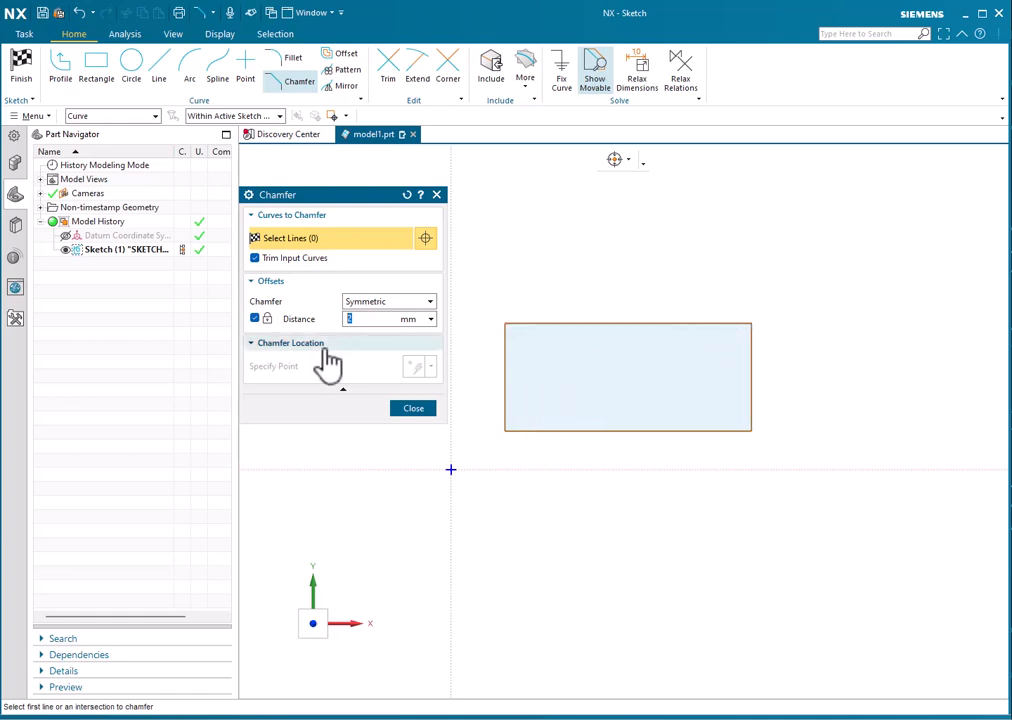
{"action": "left_click", "coordinate": [255, 318]}
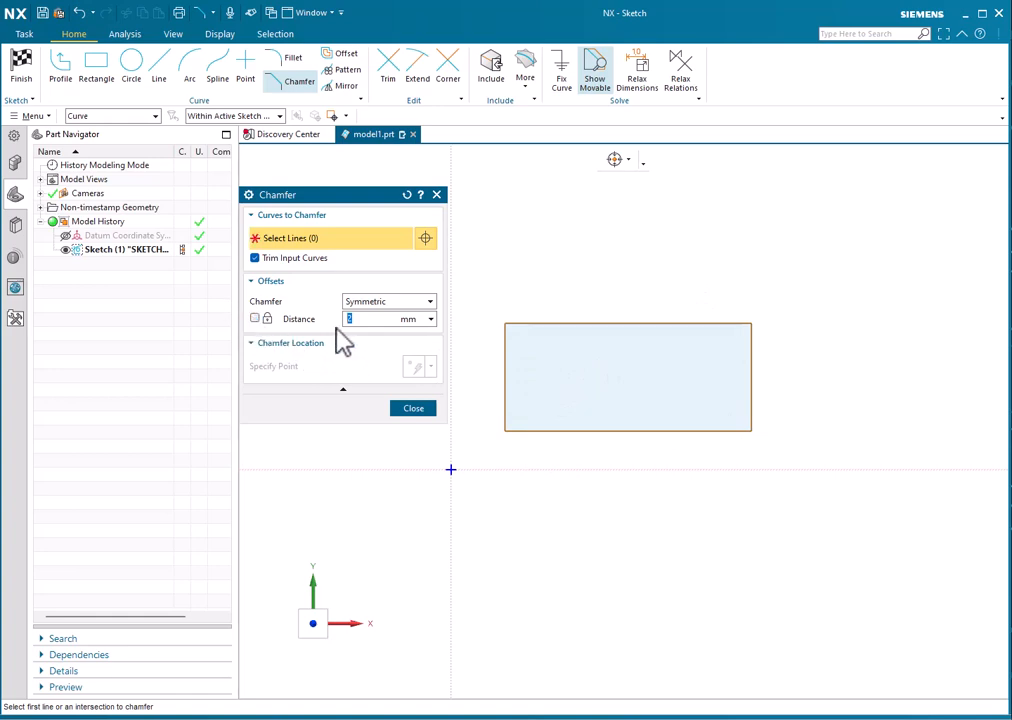
{"action": "left_click", "coordinate": [737, 324]}
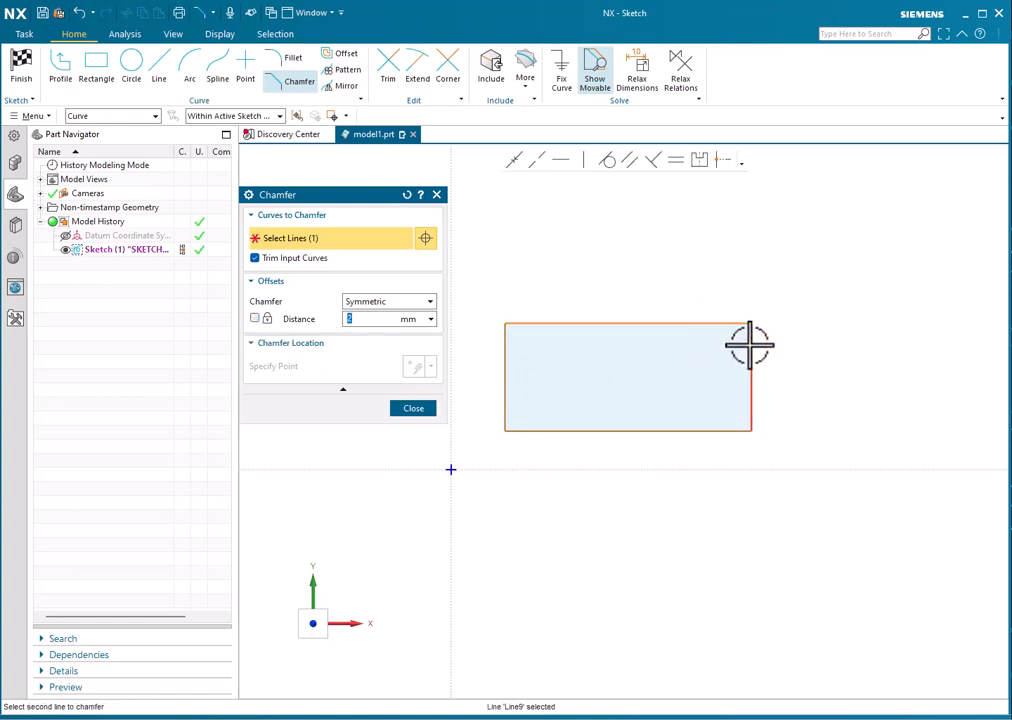
{"action": "left_click", "coordinate": [749, 343]}
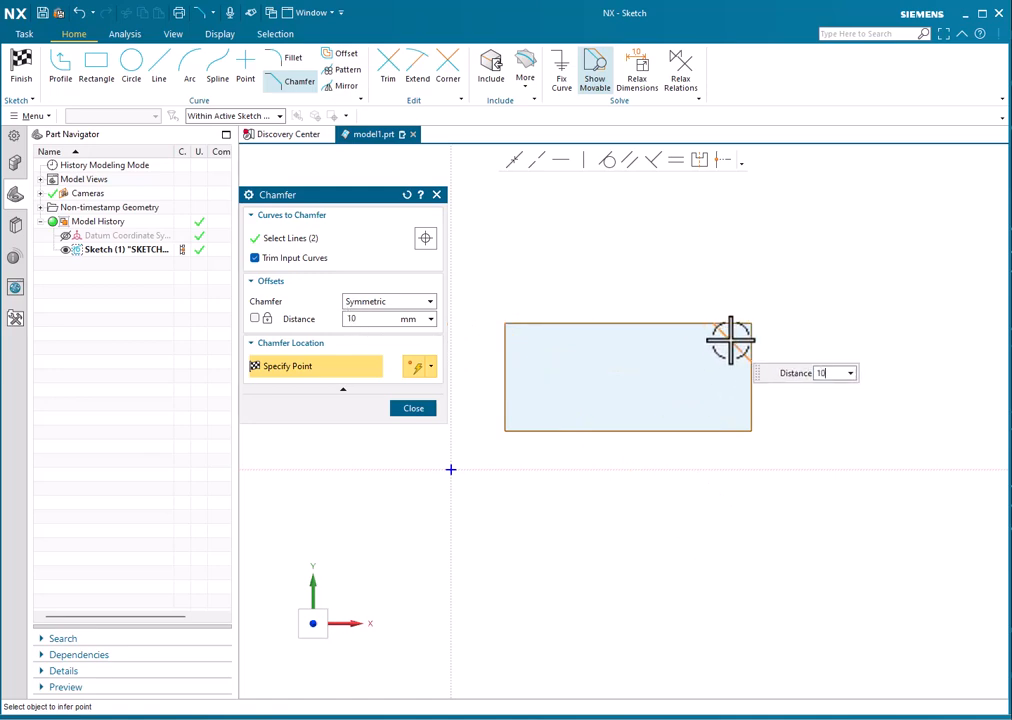
{"action": "left_click", "coordinate": [727, 340]}
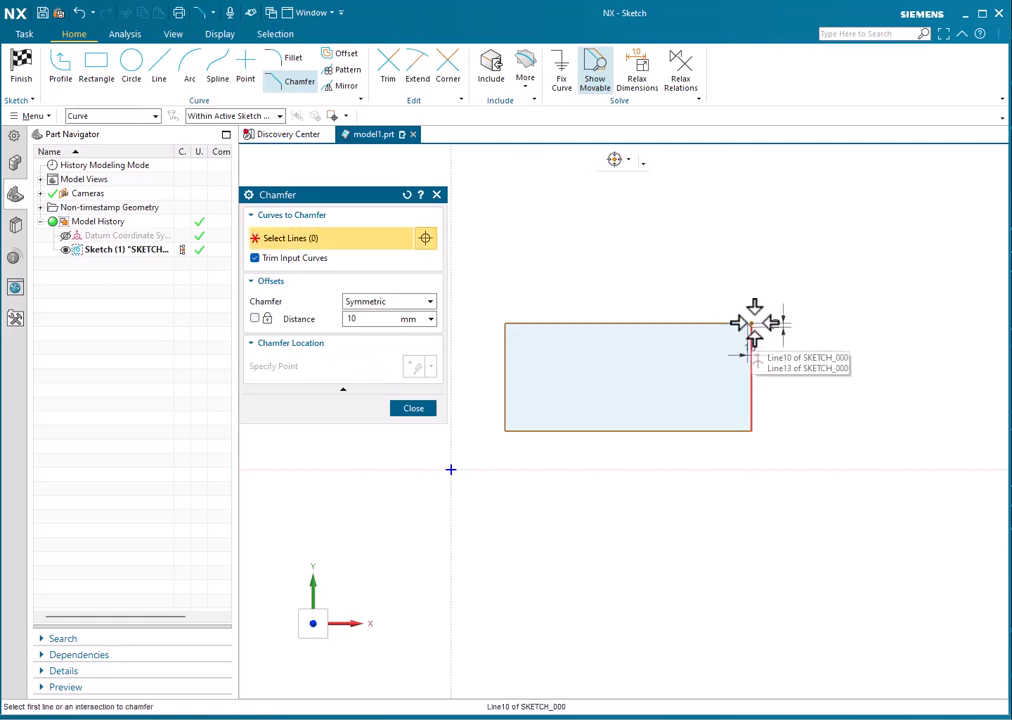
Lock the symmetric chamfer distance at 20 mm and chamfer the rectangle's lower-right corner.
{"action": "scroll", "coordinate": [750, 323], "scroll_direction": "up", "scroll_amount": 3}
{"action": "scroll", "coordinate": [750, 315], "scroll_direction": "up", "scroll_amount": 2}
{"action": "scroll", "coordinate": [809, 312], "scroll_direction": "down", "scroll_amount": 3}
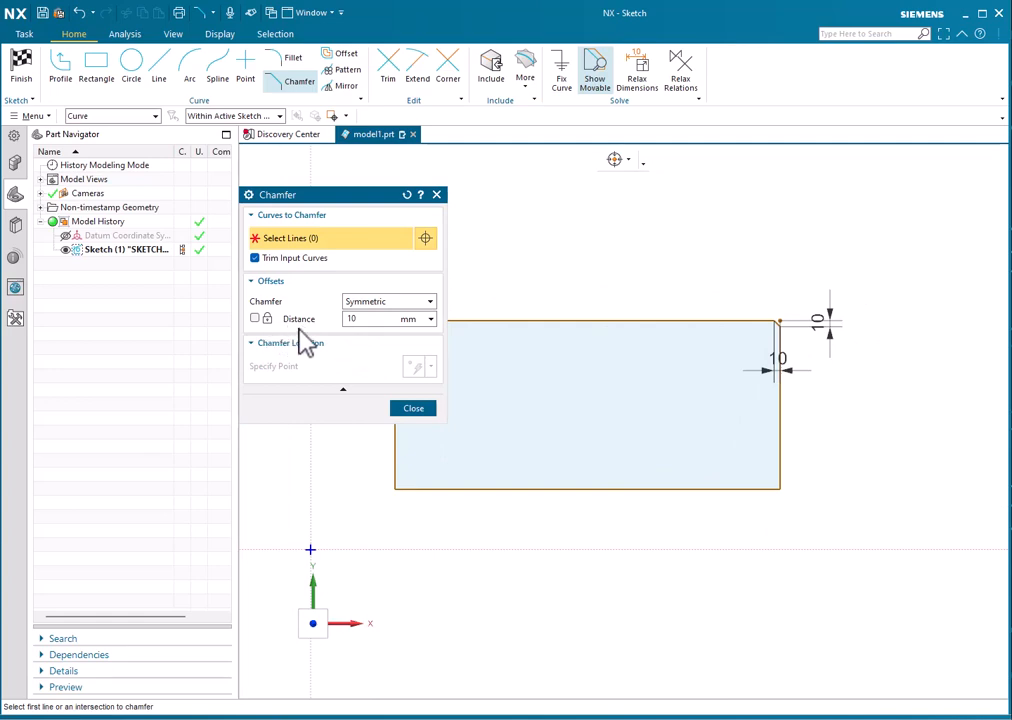
{"action": "double_click", "coordinate": [372, 319]}
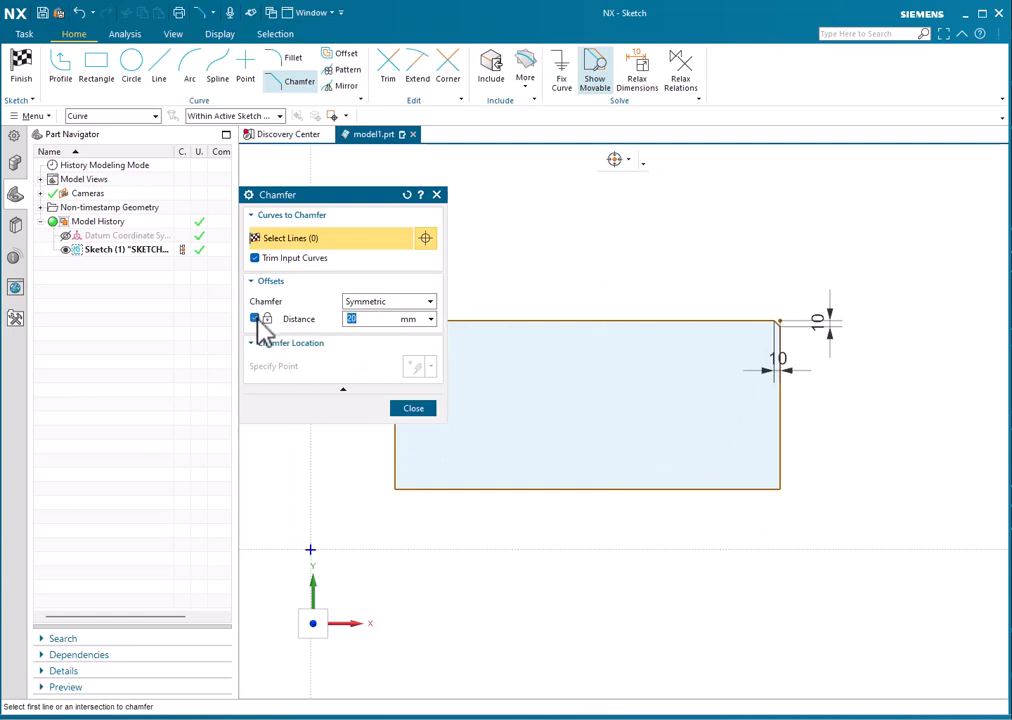
{"action": "type", "text": "20"}
{"action": "left_click", "coordinate": [772, 480]}
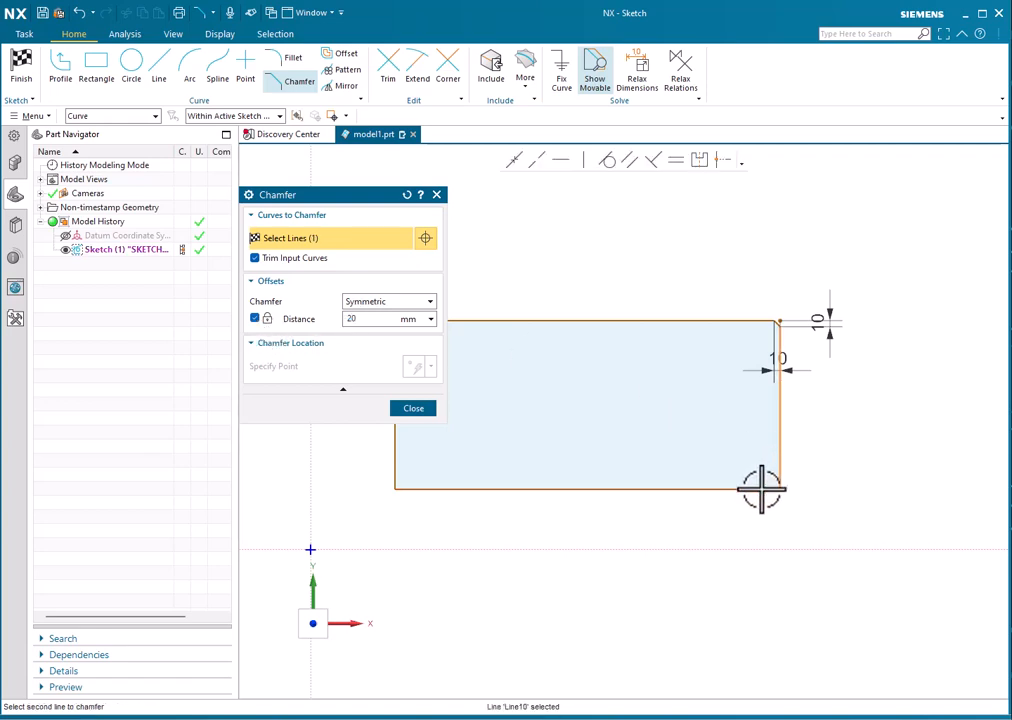
{"action": "left_click", "coordinate": [760, 488]}
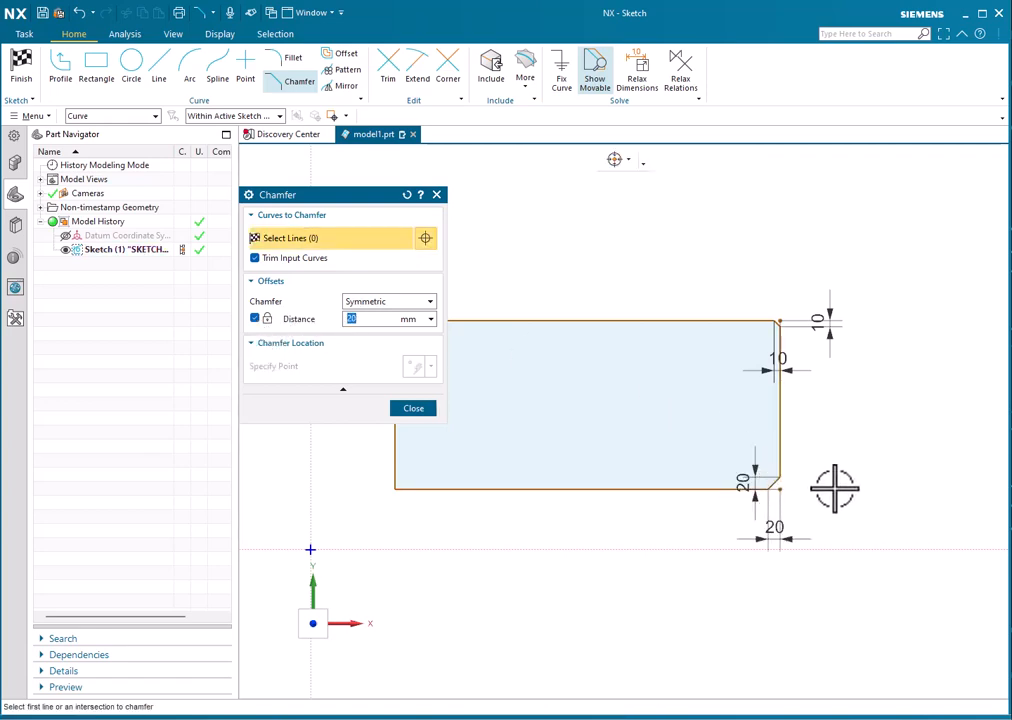
Chamfer the rectangle's upper-left corner with the locked 20 mm symmetric distance.
{"action": "scroll", "coordinate": [879, 447], "scroll_direction": "down", "scroll_amount": 2}
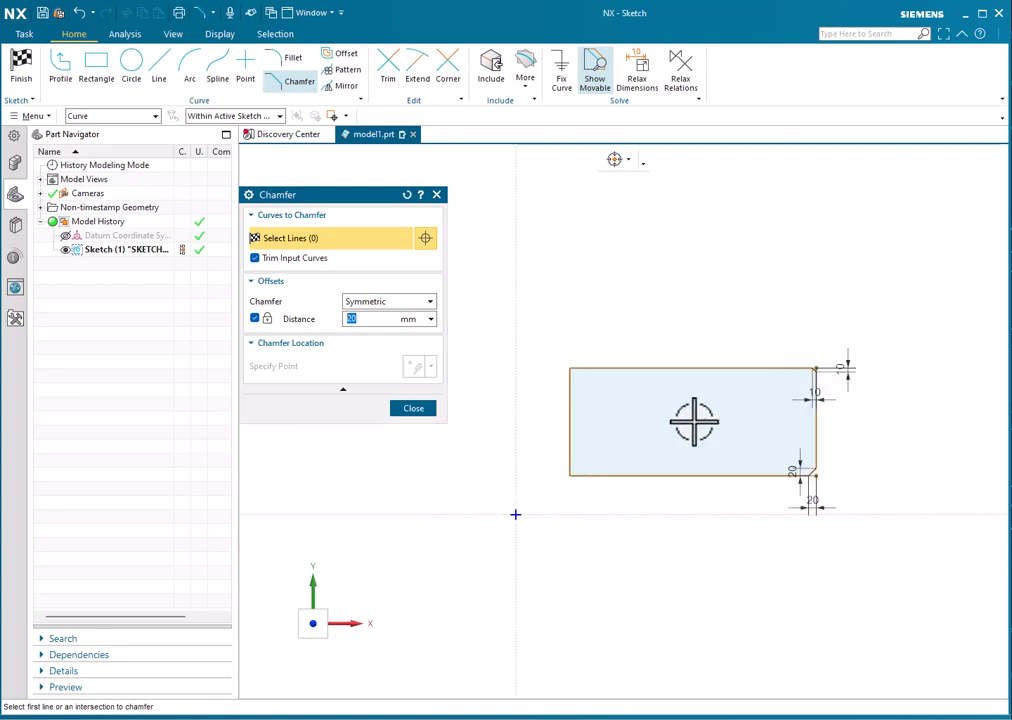
{"action": "left_click", "coordinate": [581, 366]}
{"action": "left_click", "coordinate": [573, 390]}
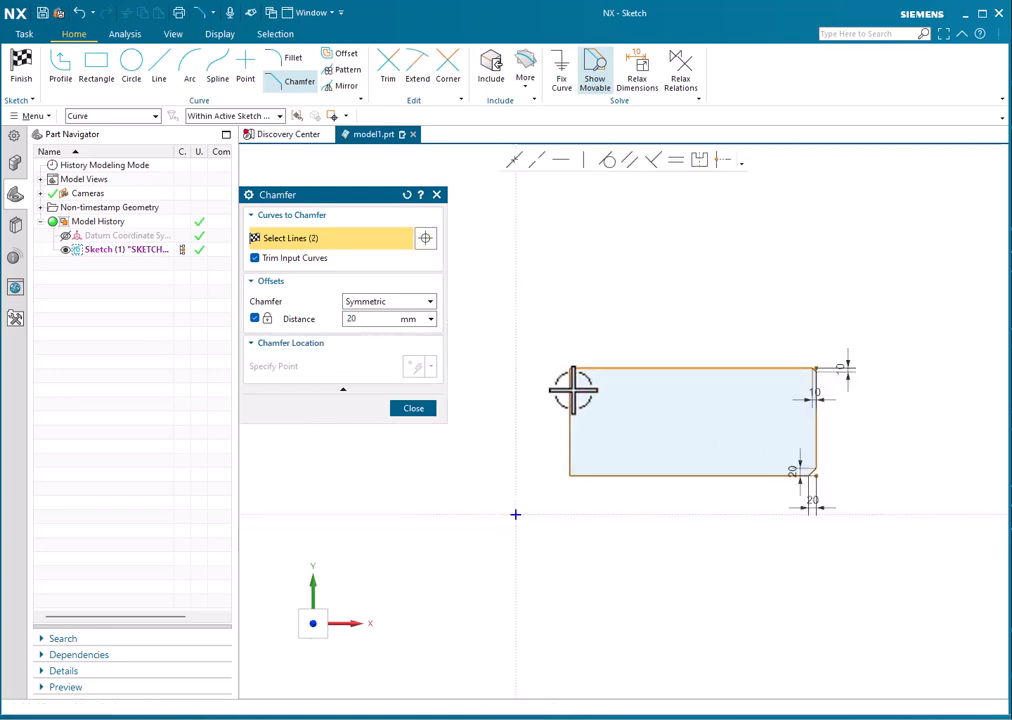
Chamfer the rectangle's lower-left corner with the locked 20 mm symmetric distance.
{"action": "left_click", "coordinate": [601, 474]}
{"action": "left_click", "coordinate": [574, 459]}
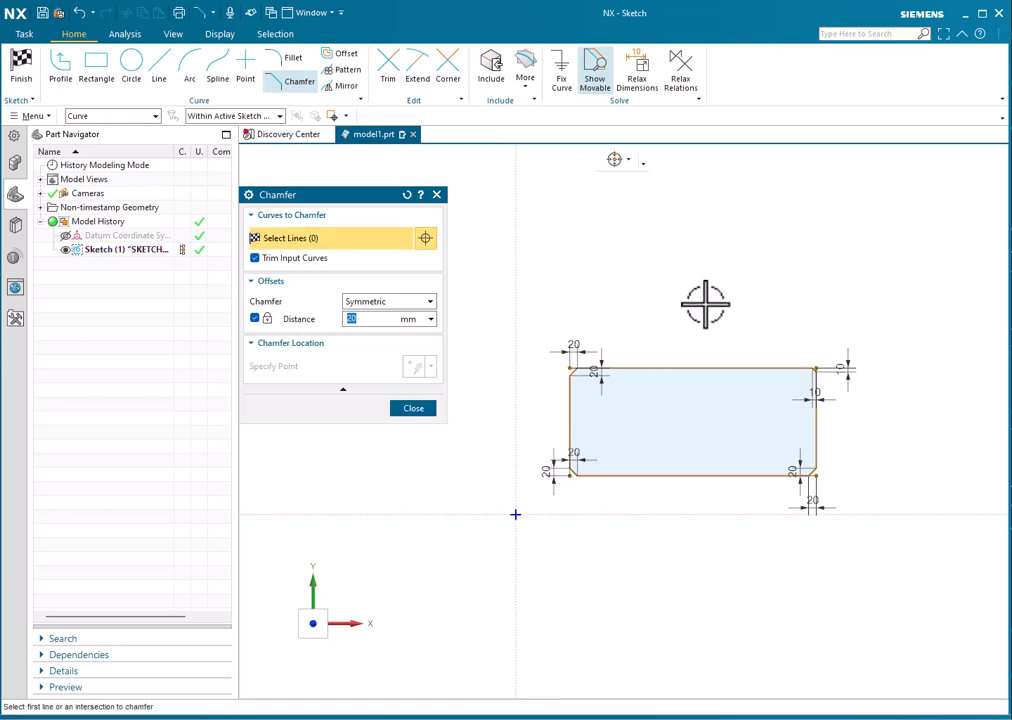
Undo all four corner chamfers to restore the plain rectangle.
{"action": "key", "text": "ctrl+z"}
{"action": "key", "text": "ctrl+z"}
{"action": "key", "text": "ctrl+z"}
{"action": "key", "text": "ctrl+z"}
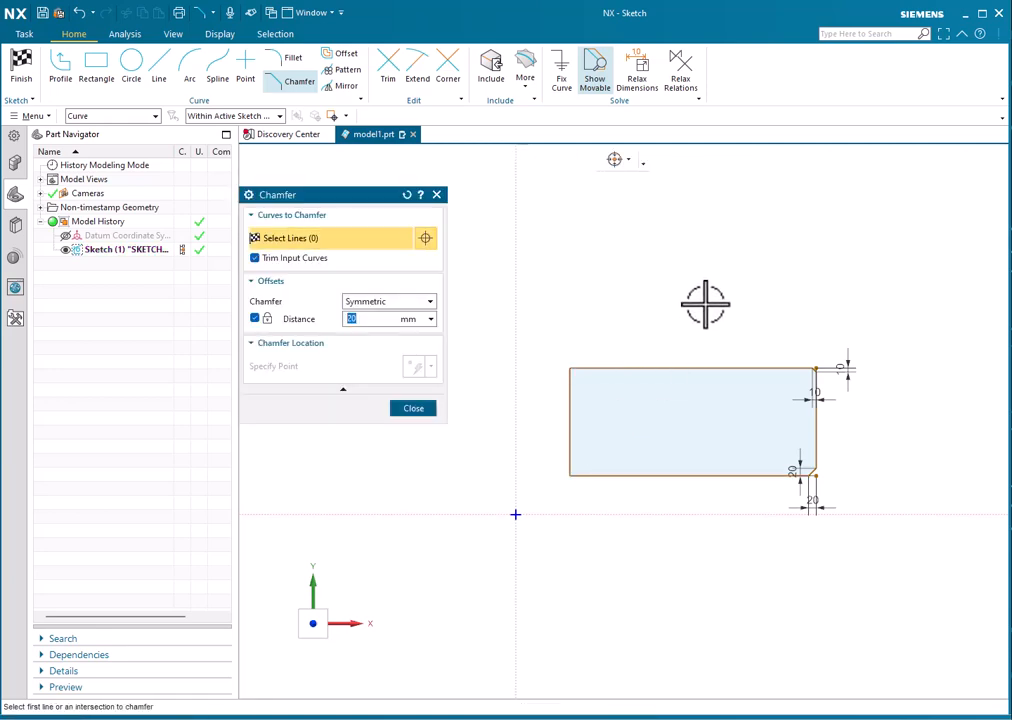
Chamfer the rectangle's upper-right corner with the Asymmetric option, locking Distance 1 at 100 mm and Distance 2 at 40 mm.
{"action": "left_click", "coordinate": [299, 84]}
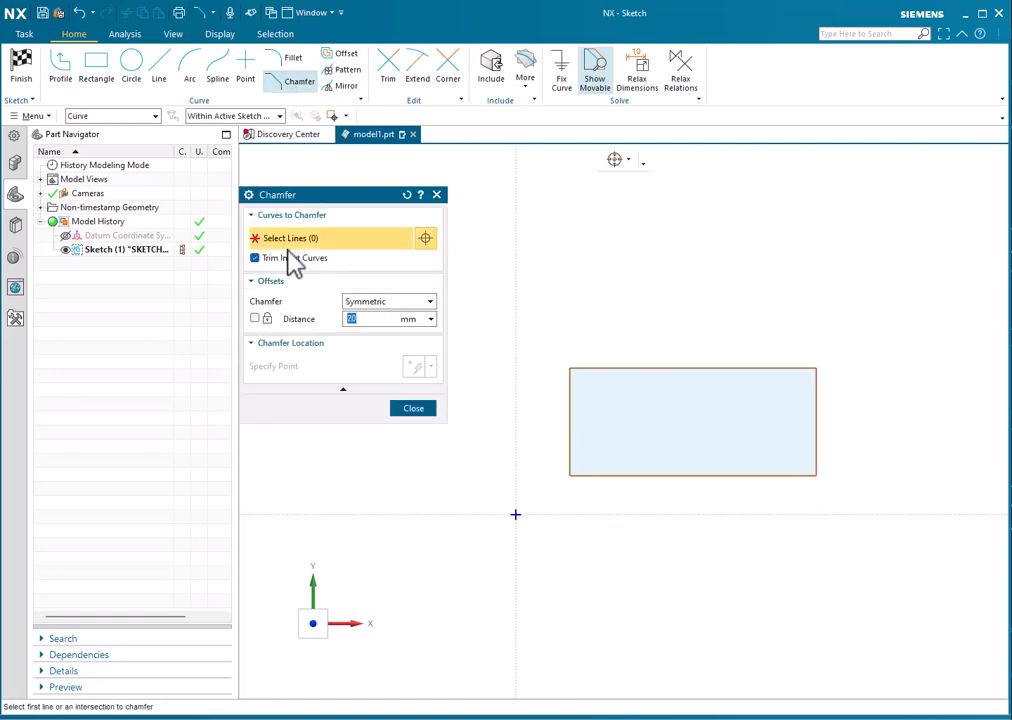
{"action": "left_click", "coordinate": [393, 303]}
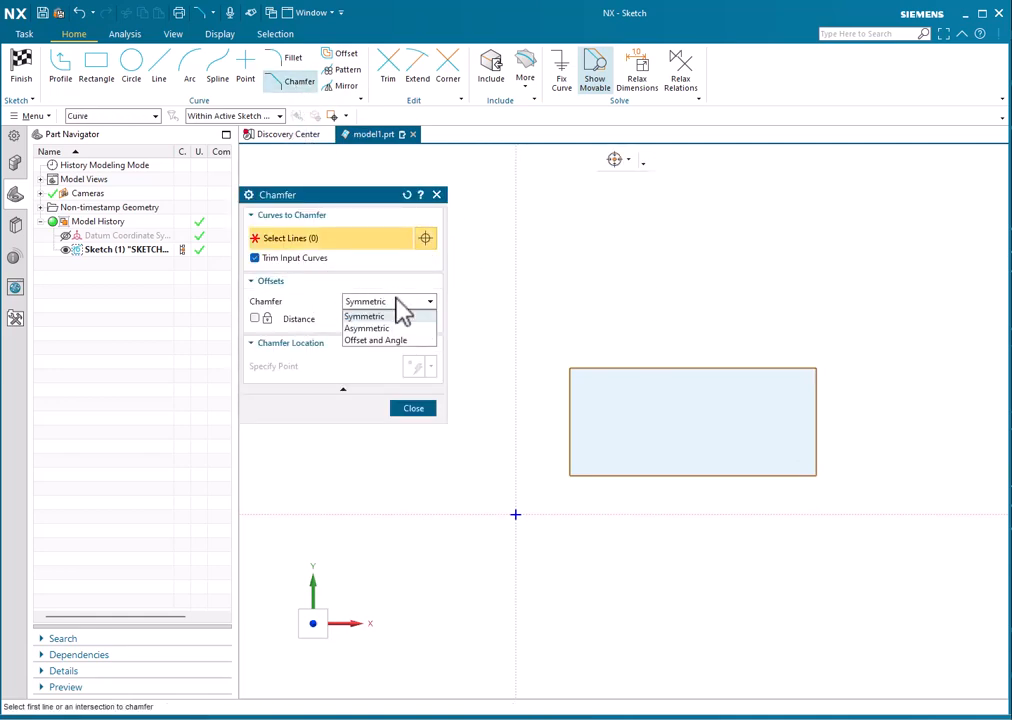
{"action": "left_click", "coordinate": [399, 331]}
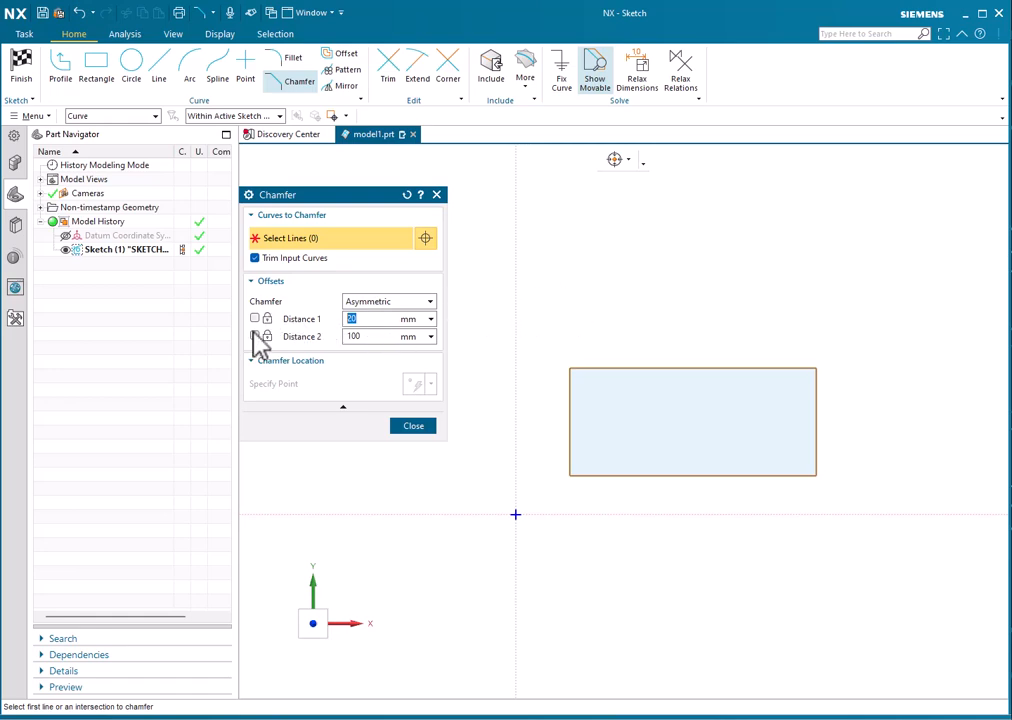
{"action": "left_click", "coordinate": [790, 368]}
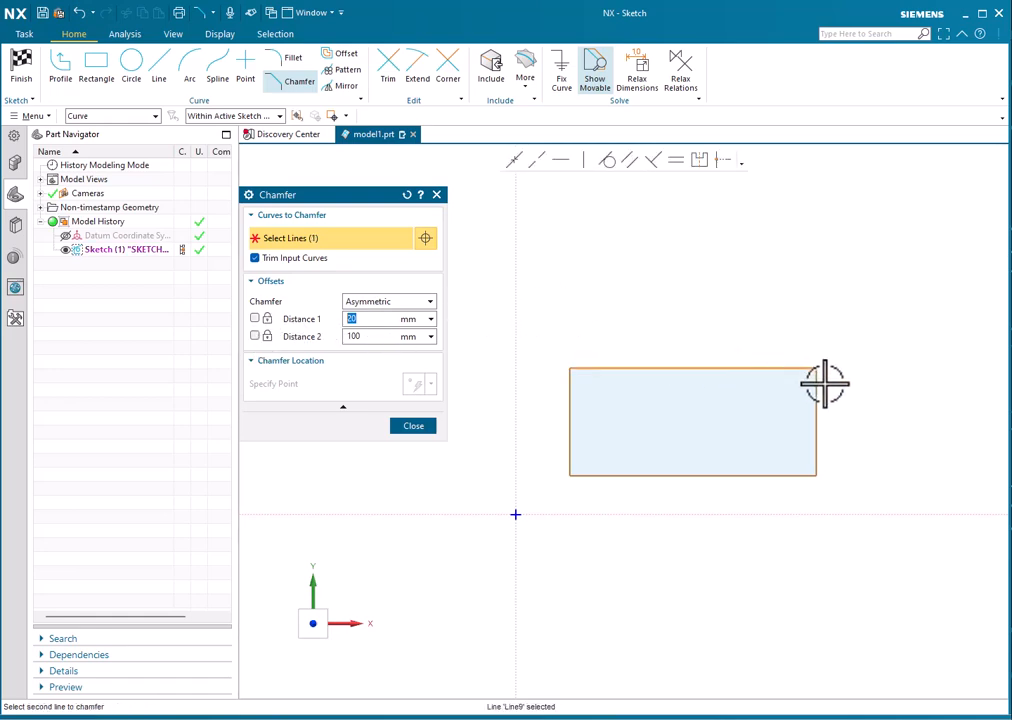
{"action": "left_click", "coordinate": [818, 382]}
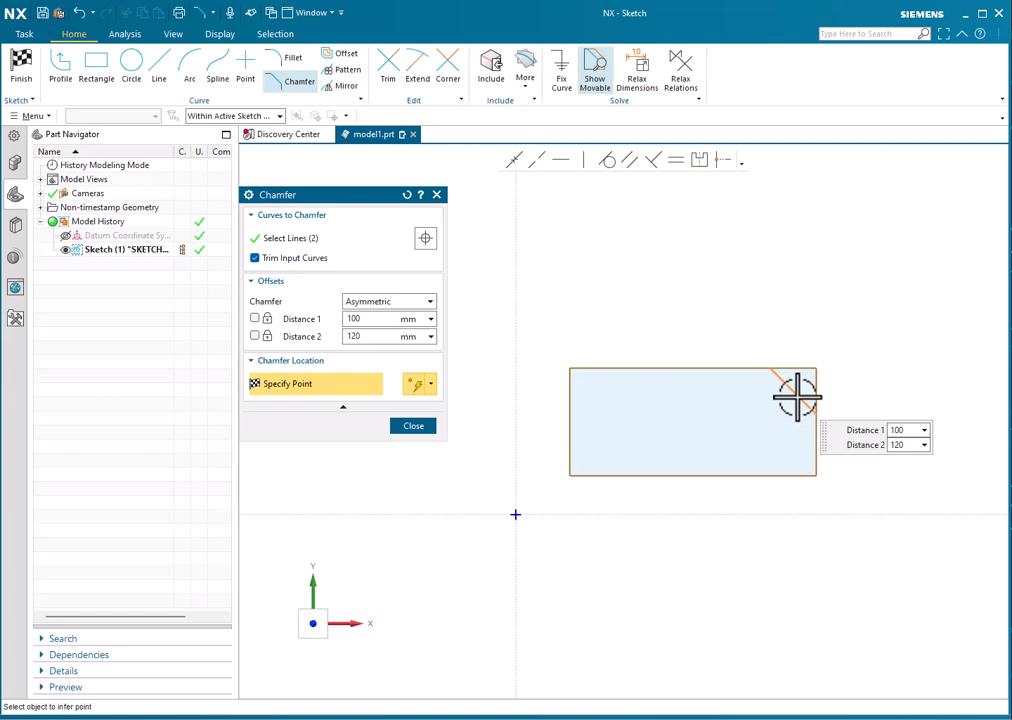
{"action": "key", "text": "Return"}
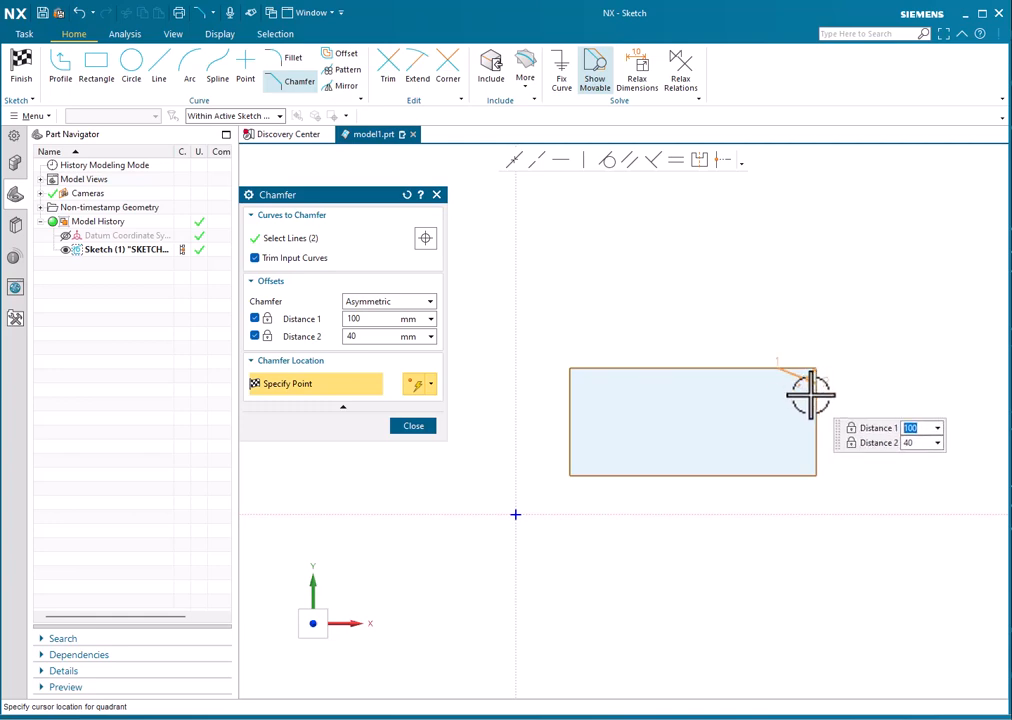
{"action": "left_click", "coordinate": [811, 395]}
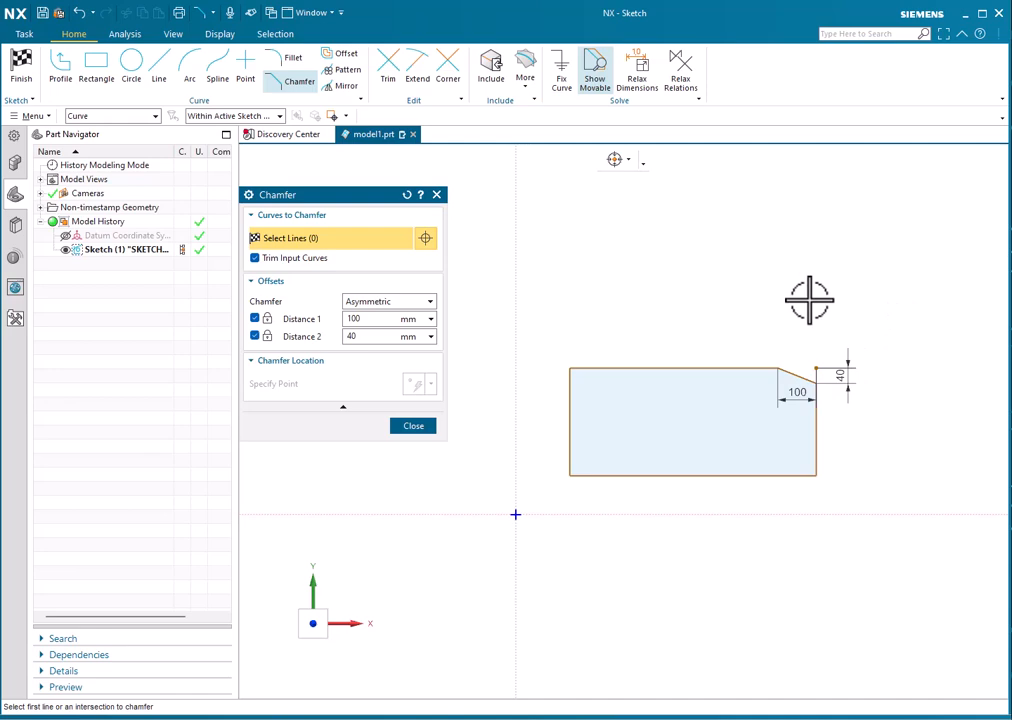
Chamfer the rectangle's lower-right corner with the Offset and Angle option, locking the distance at 60 mm and the angle at 30°.
{"action": "left_click", "coordinate": [378, 302]}
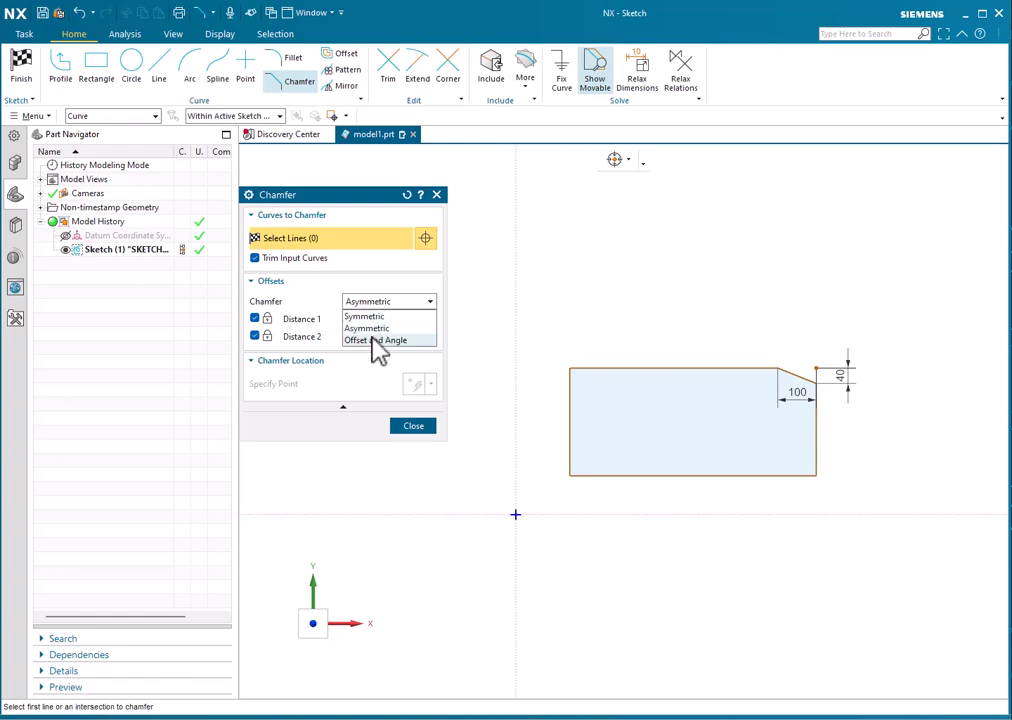
{"action": "left_click", "coordinate": [371, 339]}
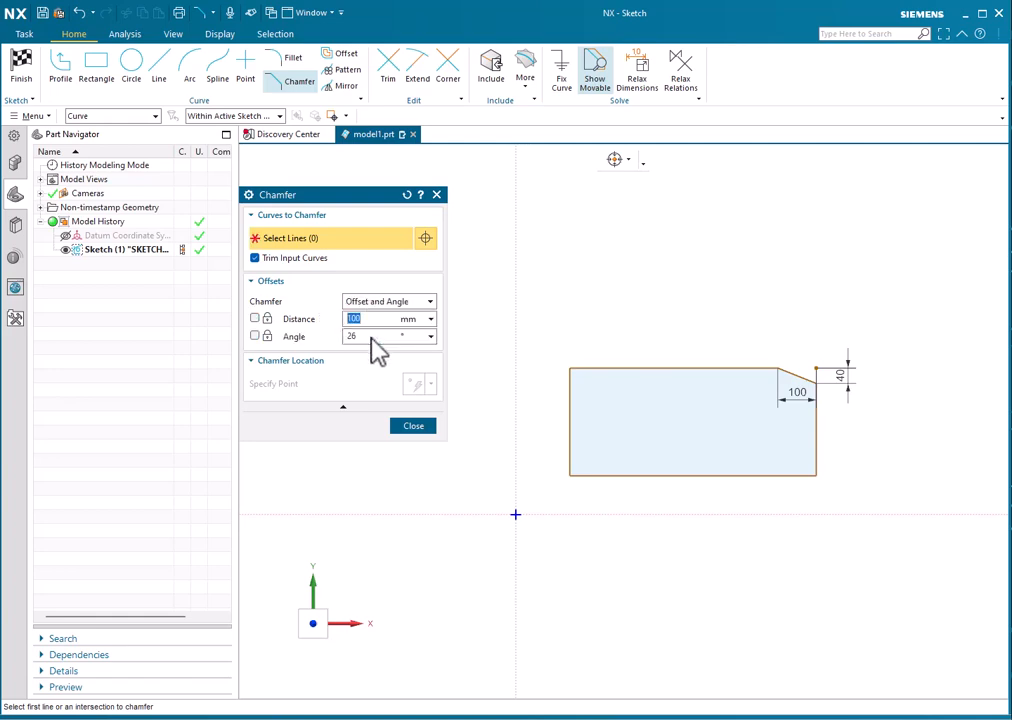
{"action": "left_click", "coordinate": [254, 318]}
{"action": "double_click", "coordinate": [362, 337]}
{"action": "left_click", "coordinate": [254, 336]}
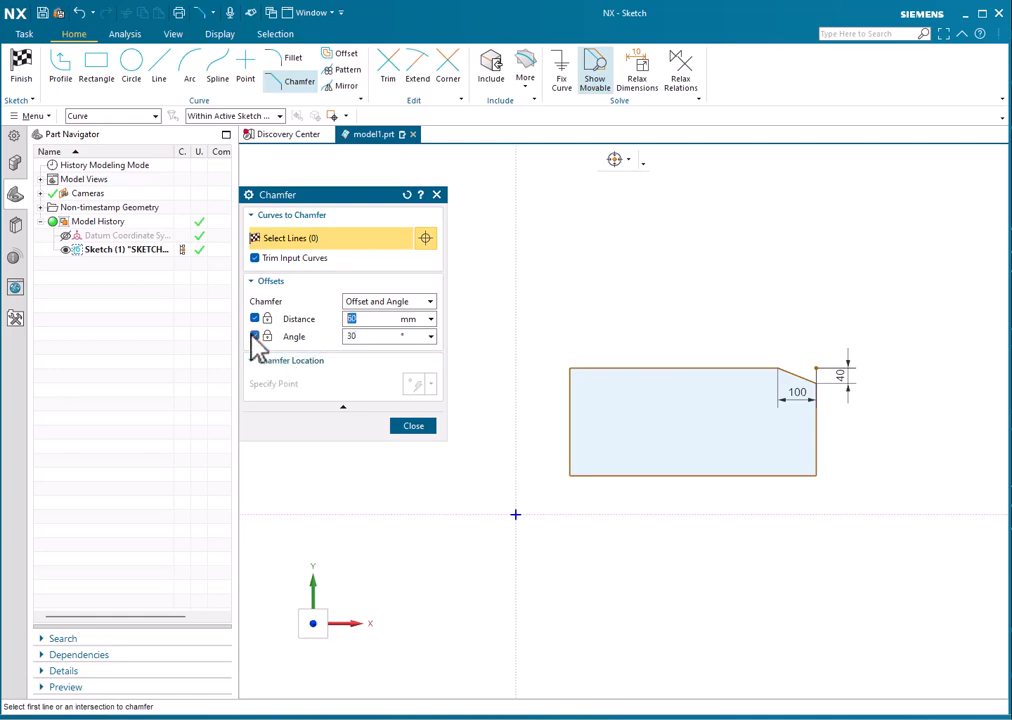
{"action": "left_click", "coordinate": [806, 470]}
{"action": "left_click", "coordinate": [808, 470]}
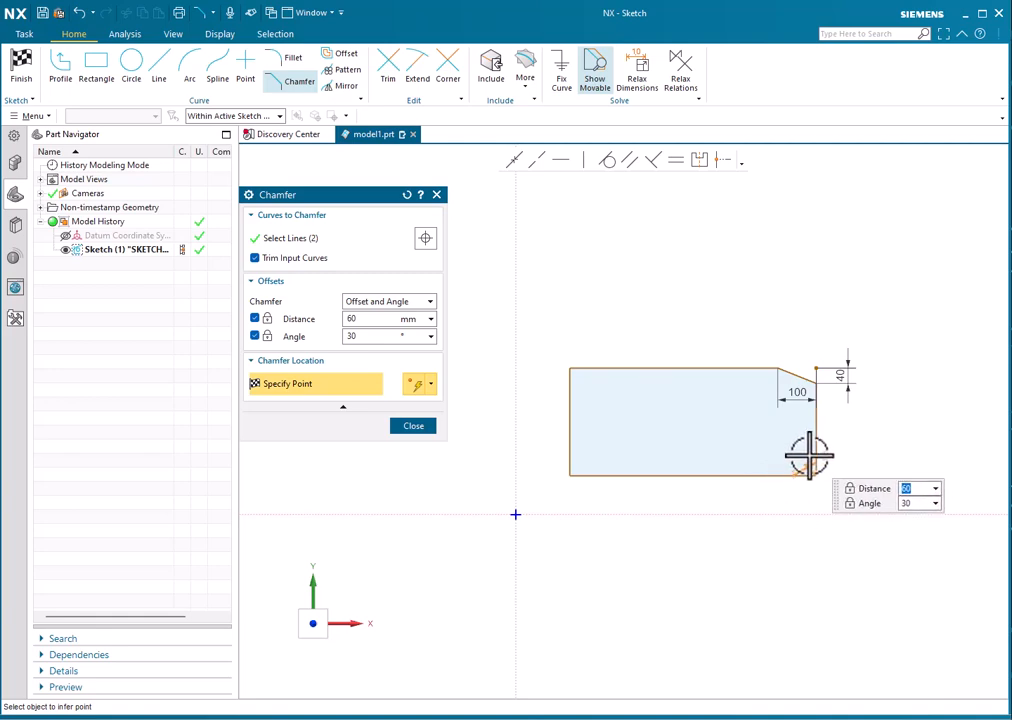
{"action": "left_click", "coordinate": [805, 461]}
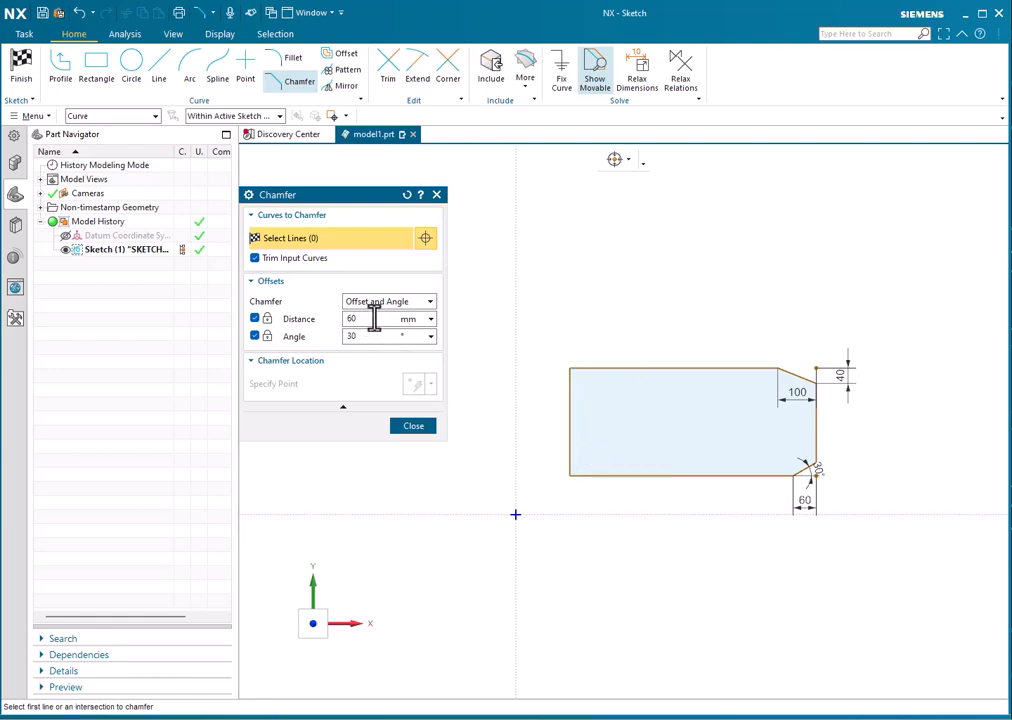
Unlock the chamfer distance and angle, and place a freehand Offset and Angle chamfer of about 130 mm at 45° on the upper-left corner.
{"action": "left_click_drag", "start_coordinate": [376, 319], "coordinate": [311, 320]}
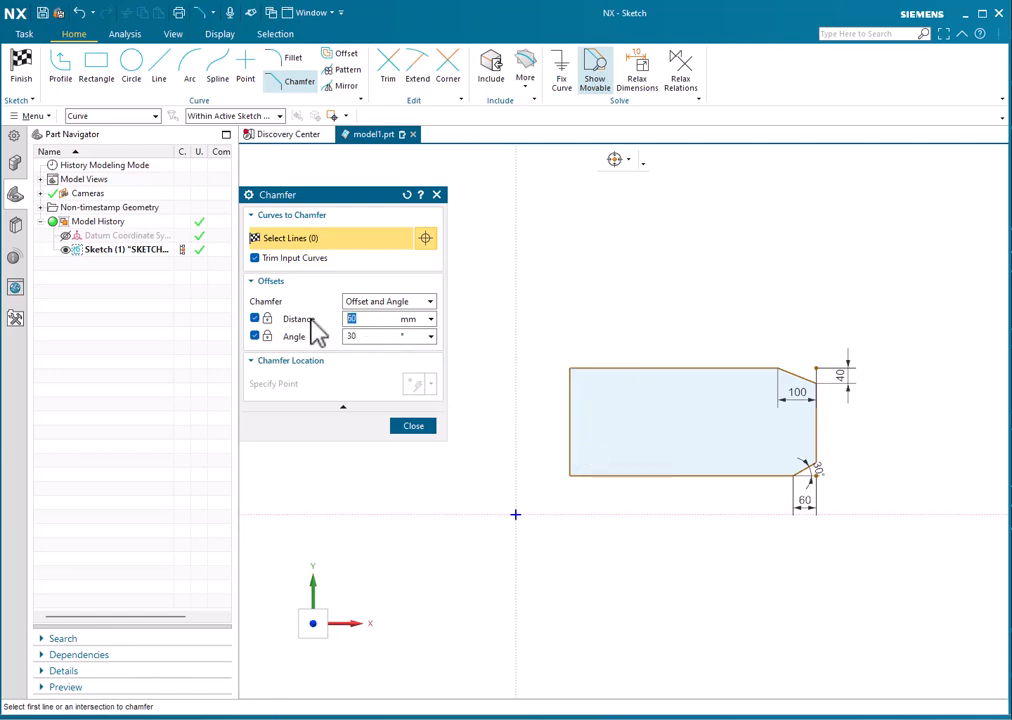
{"action": "left_click", "coordinate": [254, 318]}
{"action": "left_click", "coordinate": [254, 336]}
{"action": "left_click", "coordinate": [599, 368]}
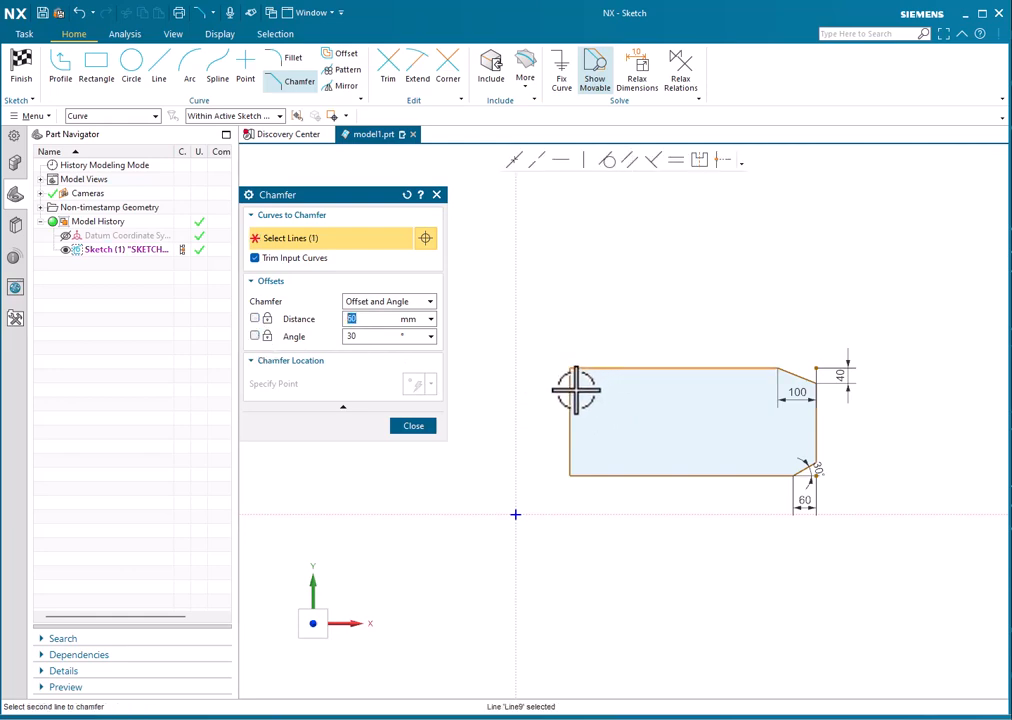
{"action": "left_click", "coordinate": [574, 389]}
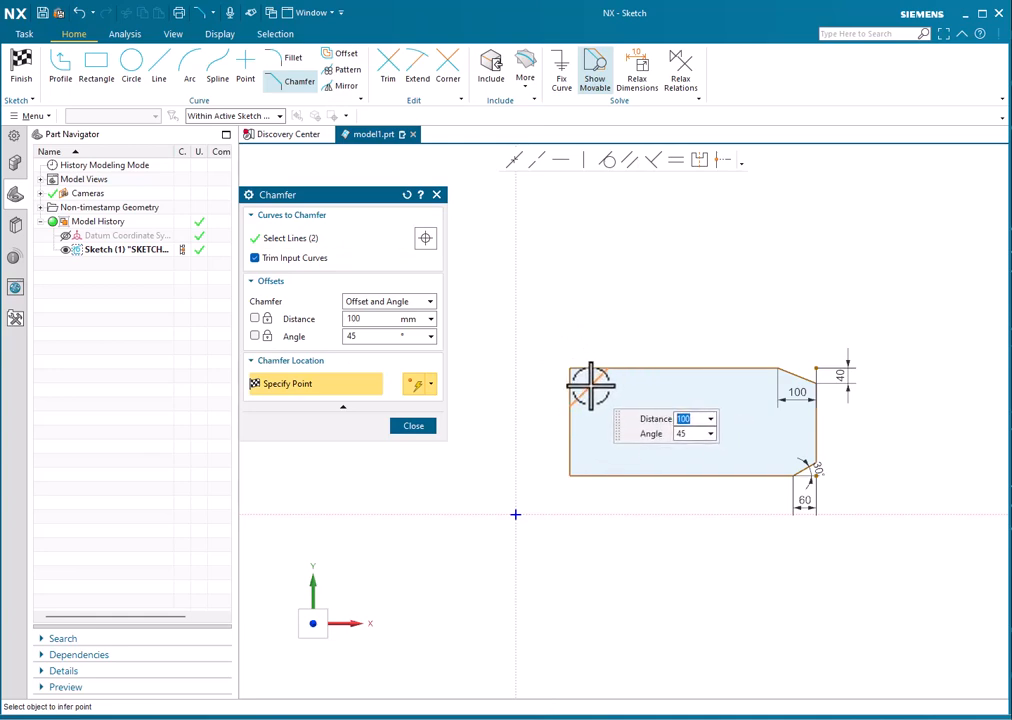
{"action": "left_click", "coordinate": [603, 384]}
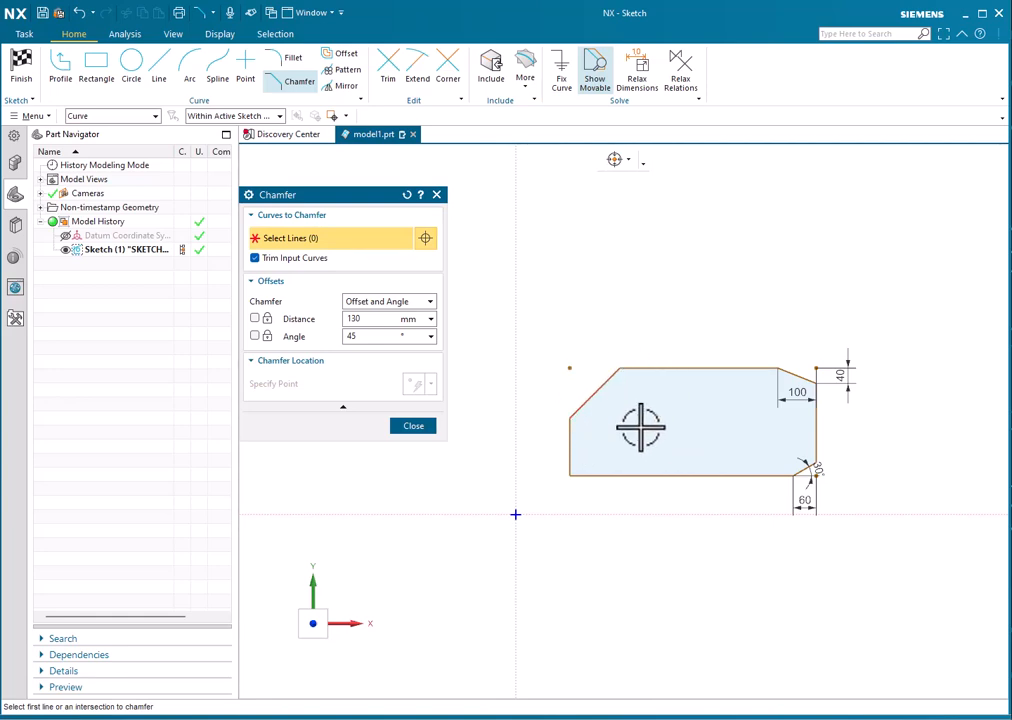
Chamfer the rectangle's lower-left corner with the angle locked at 30° and a freehand distance of about 125 mm, then end the Chamfer command.
{"action": "left_click", "coordinate": [569, 452]}
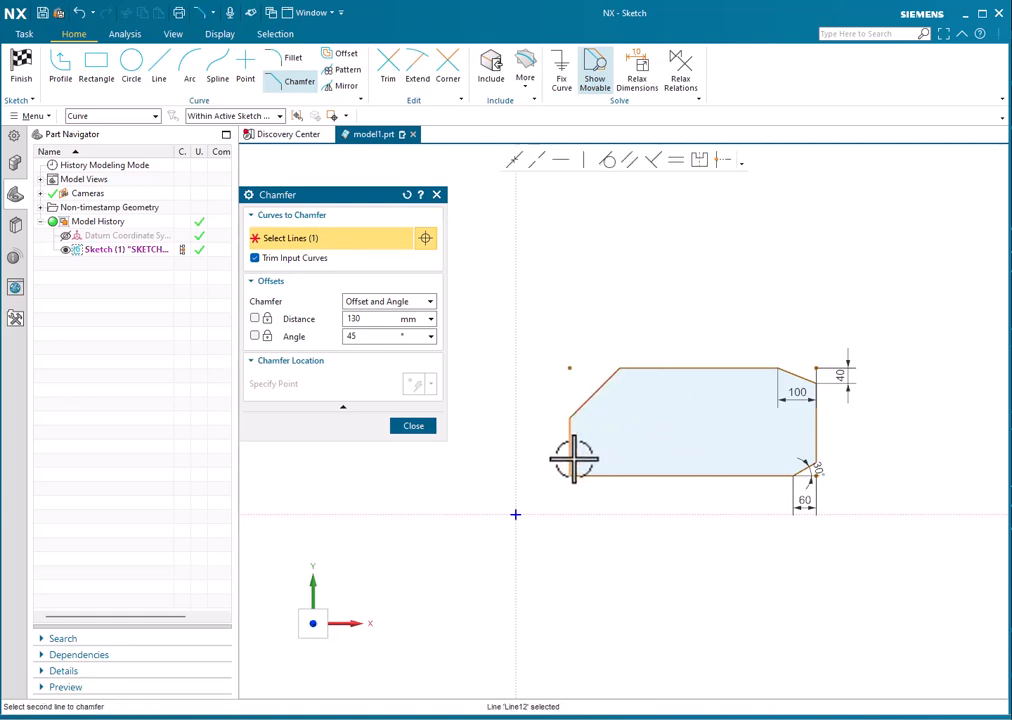
{"action": "left_click", "coordinate": [593, 473]}
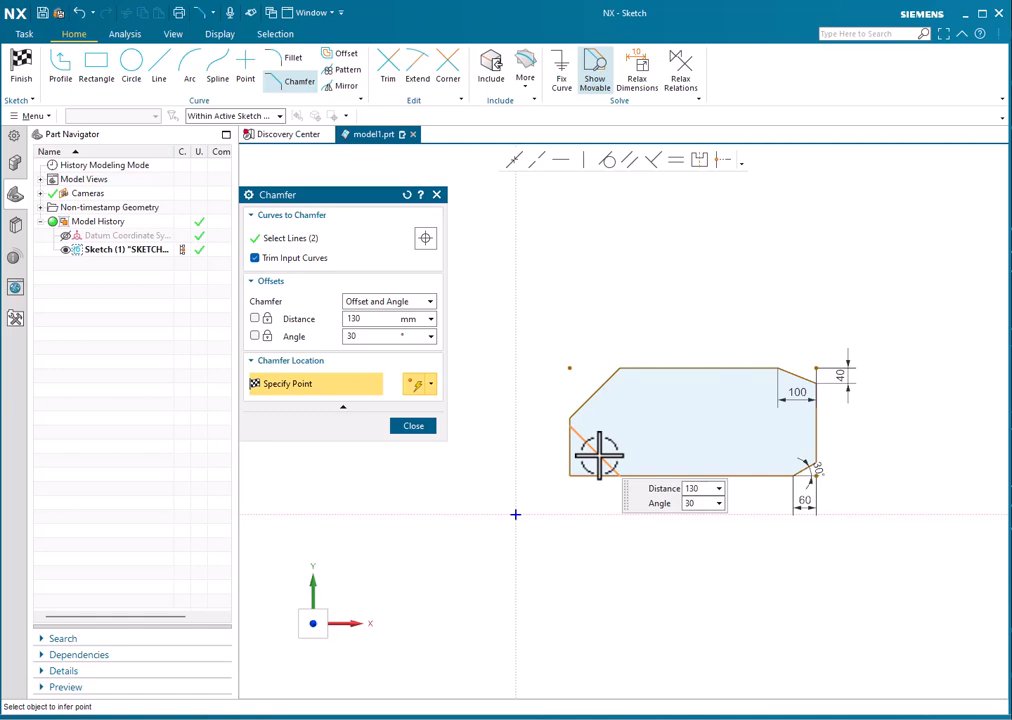
{"action": "key", "text": "Return"}
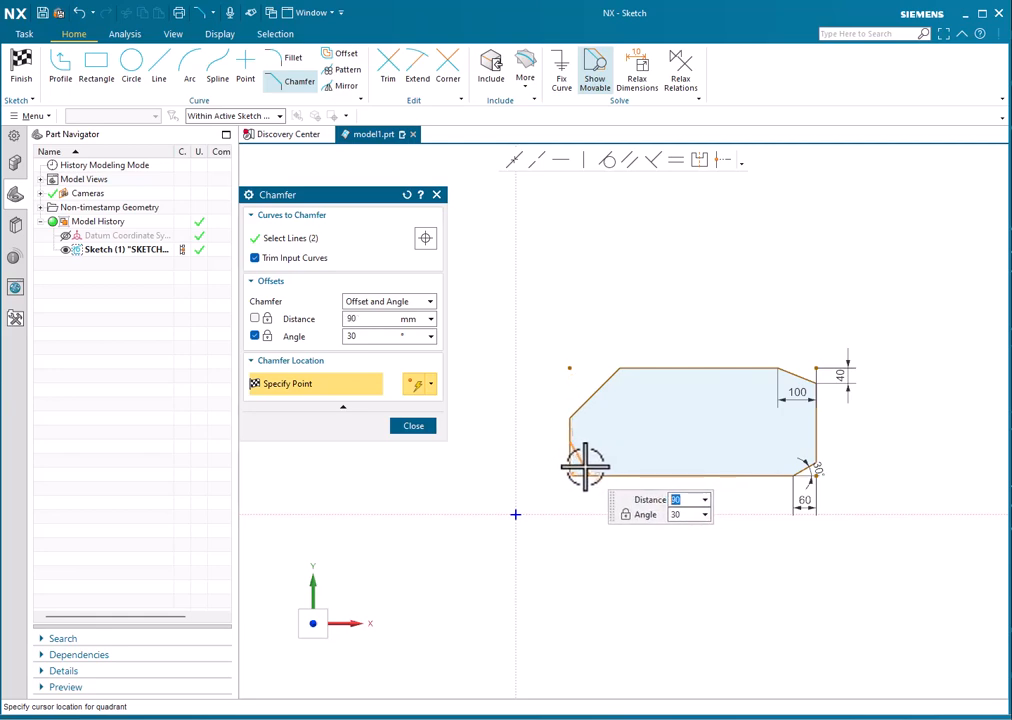
{"action": "scroll", "coordinate": [575, 467], "scroll_direction": "up", "scroll_amount": 3}
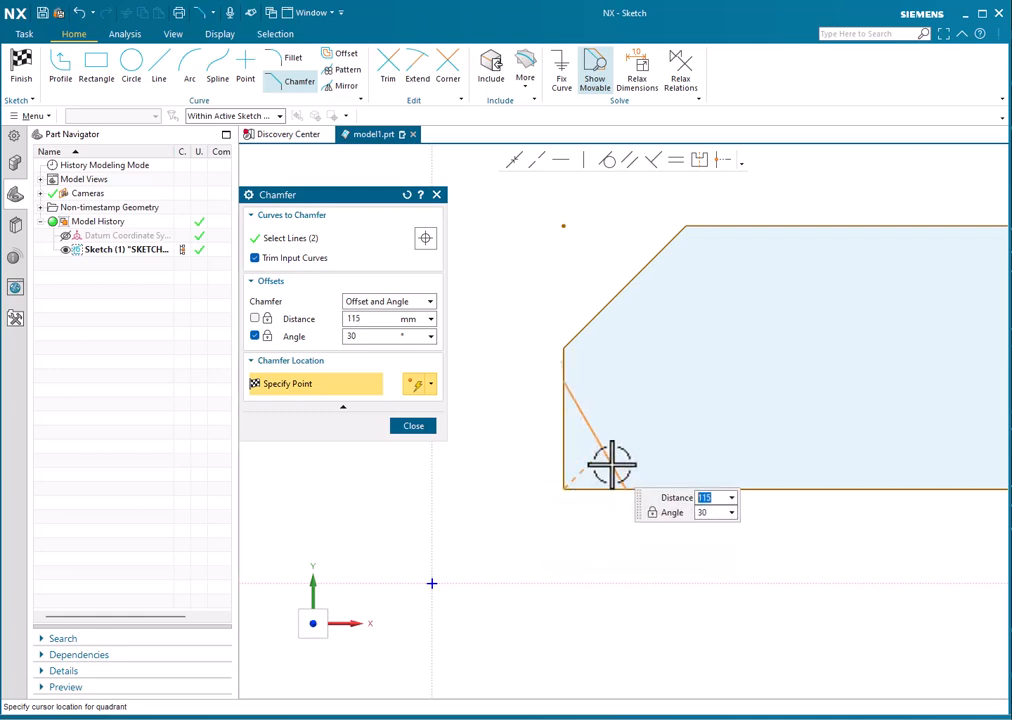
{"action": "left_click", "coordinate": [570, 427]}
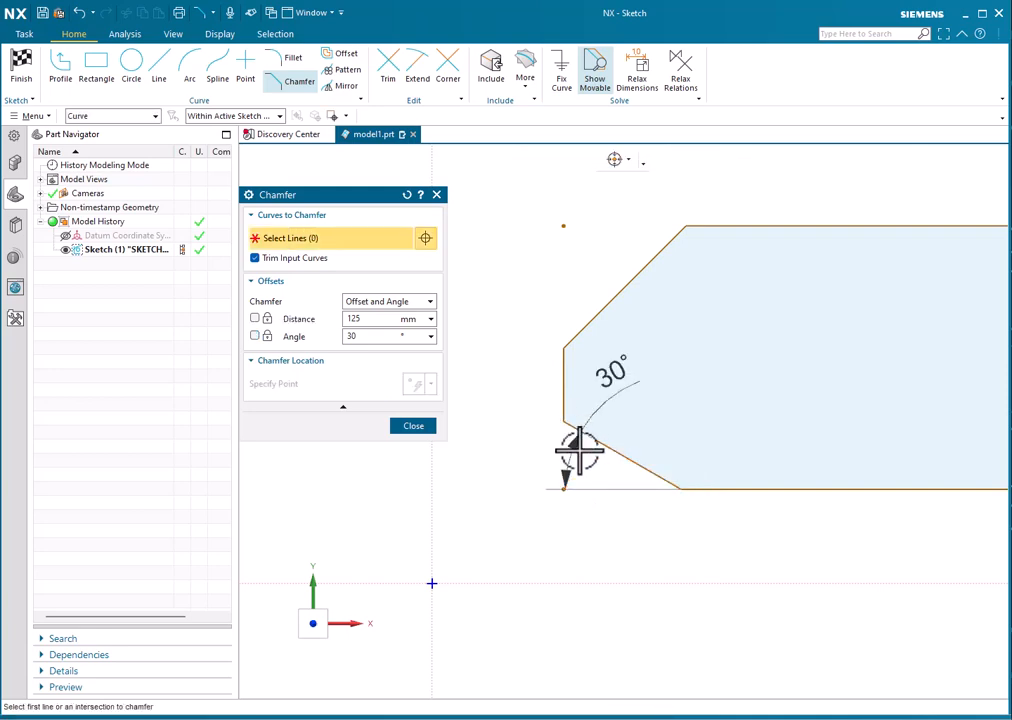
{"action": "scroll", "coordinate": [585, 440], "scroll_direction": "down", "scroll_amount": 5}
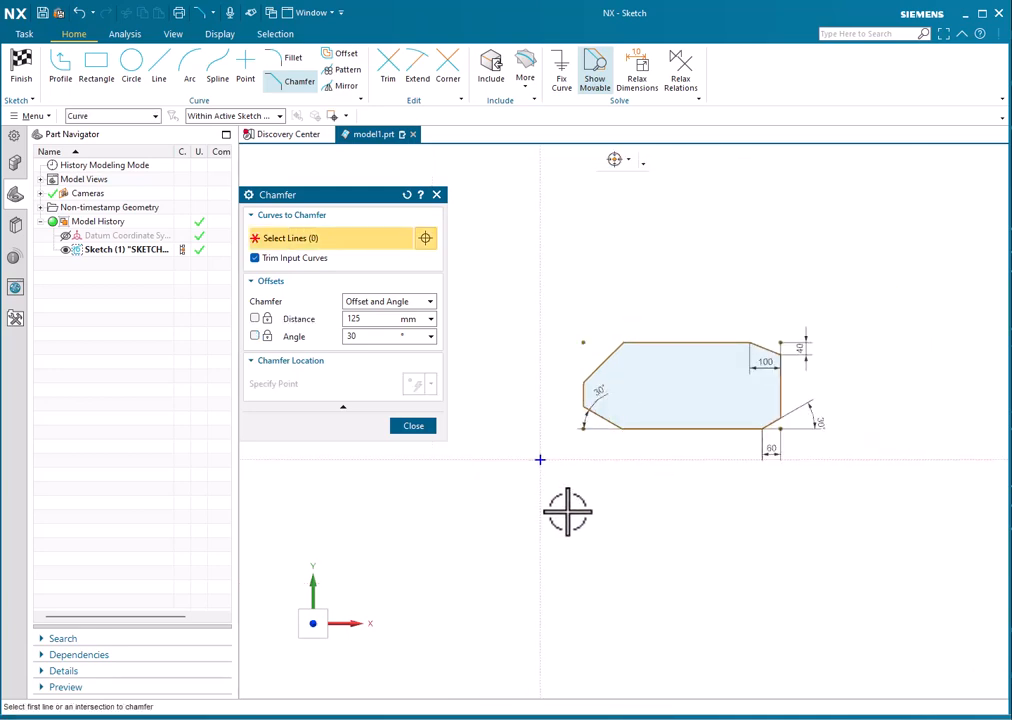
{"action": "left_click", "coordinate": [413, 426]}
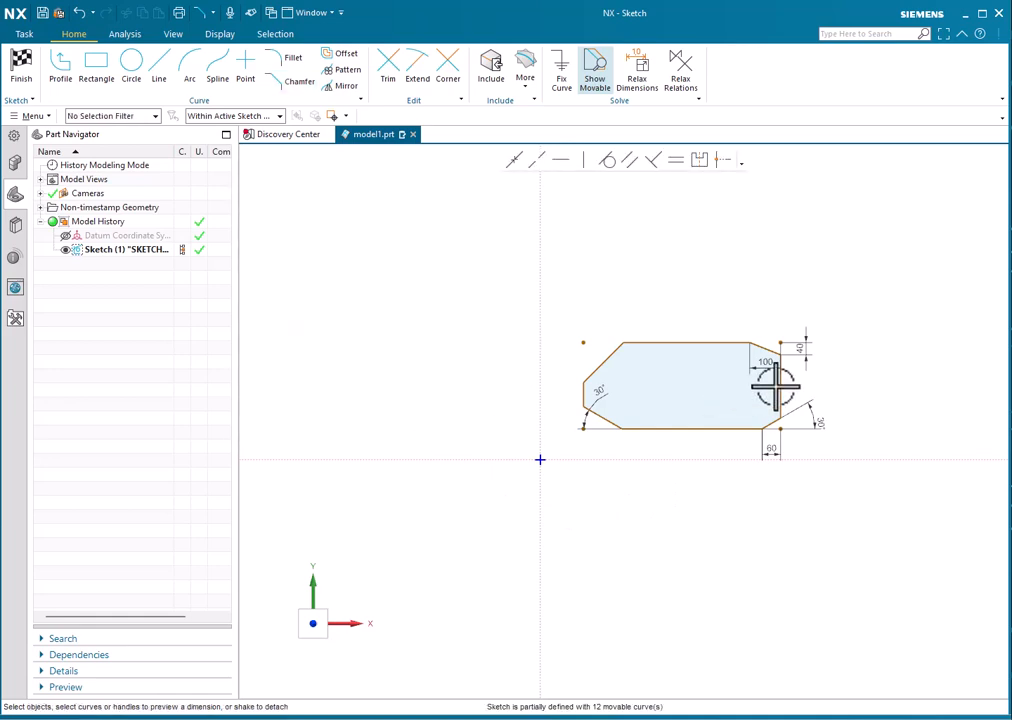
{"action": "scroll", "coordinate": [873, 372], "scroll_direction": "up", "scroll_amount": 1}
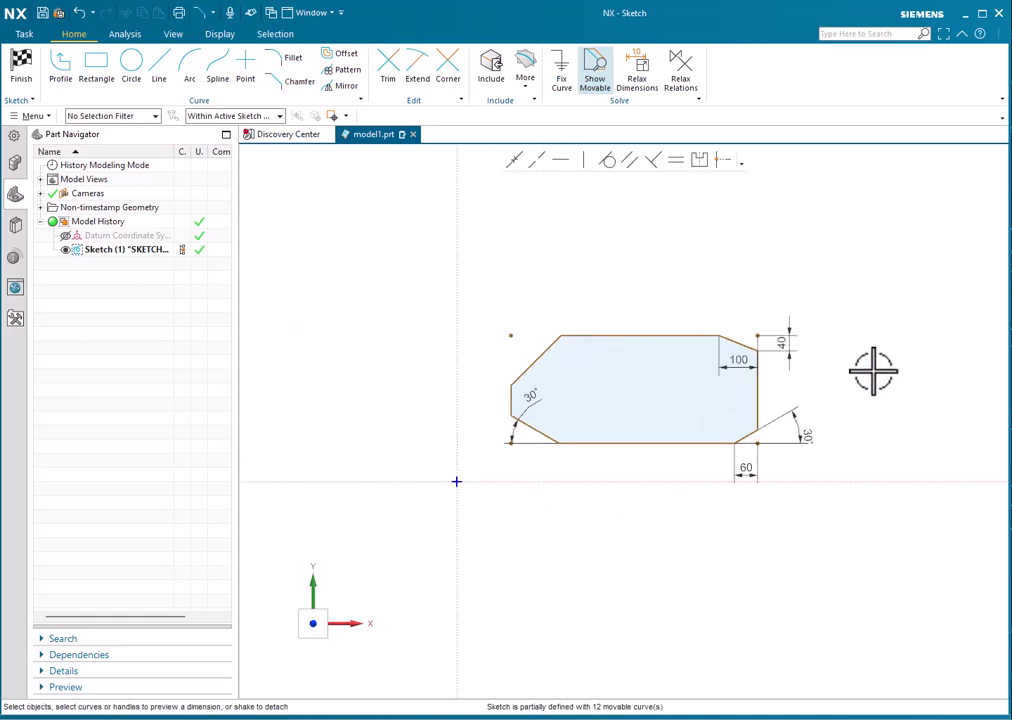